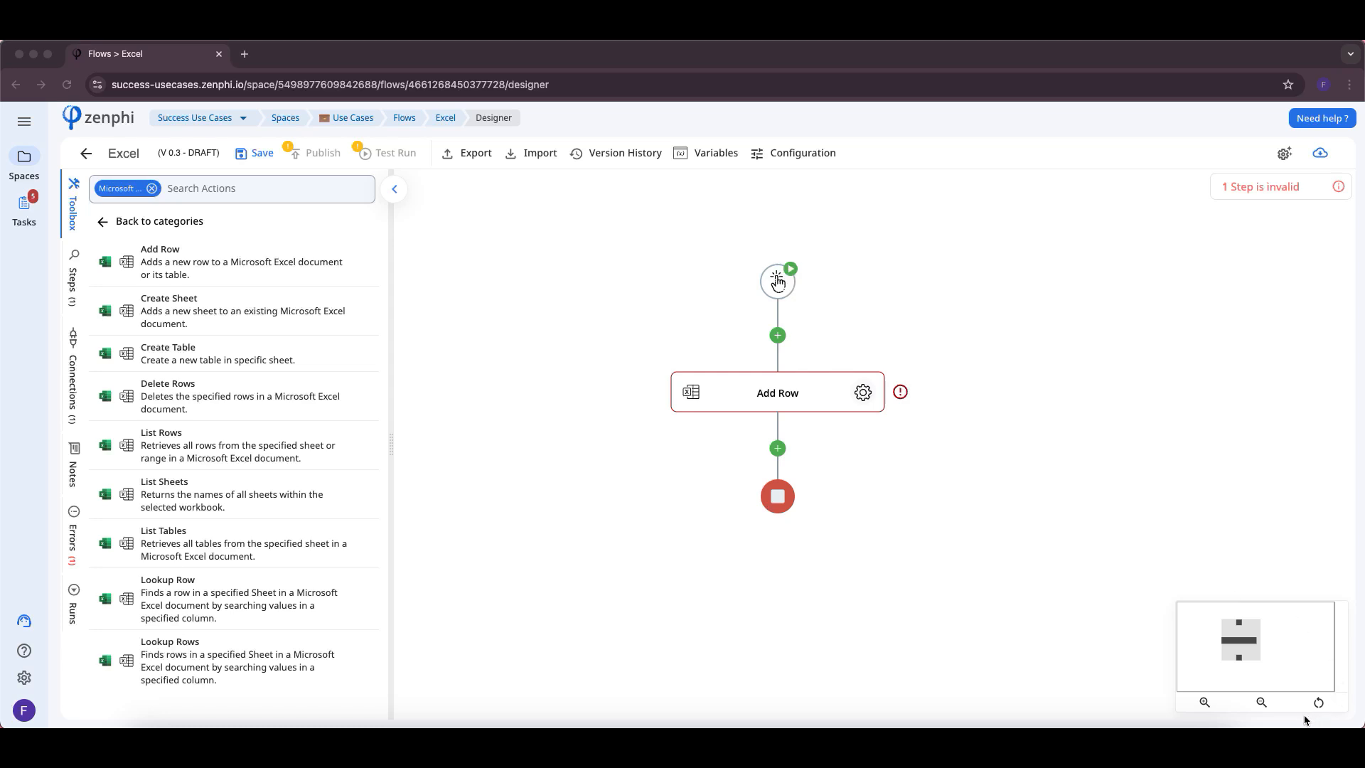
# Return to the action categories and open the Microsoft Excel category.
pyautogui.click(105, 224)
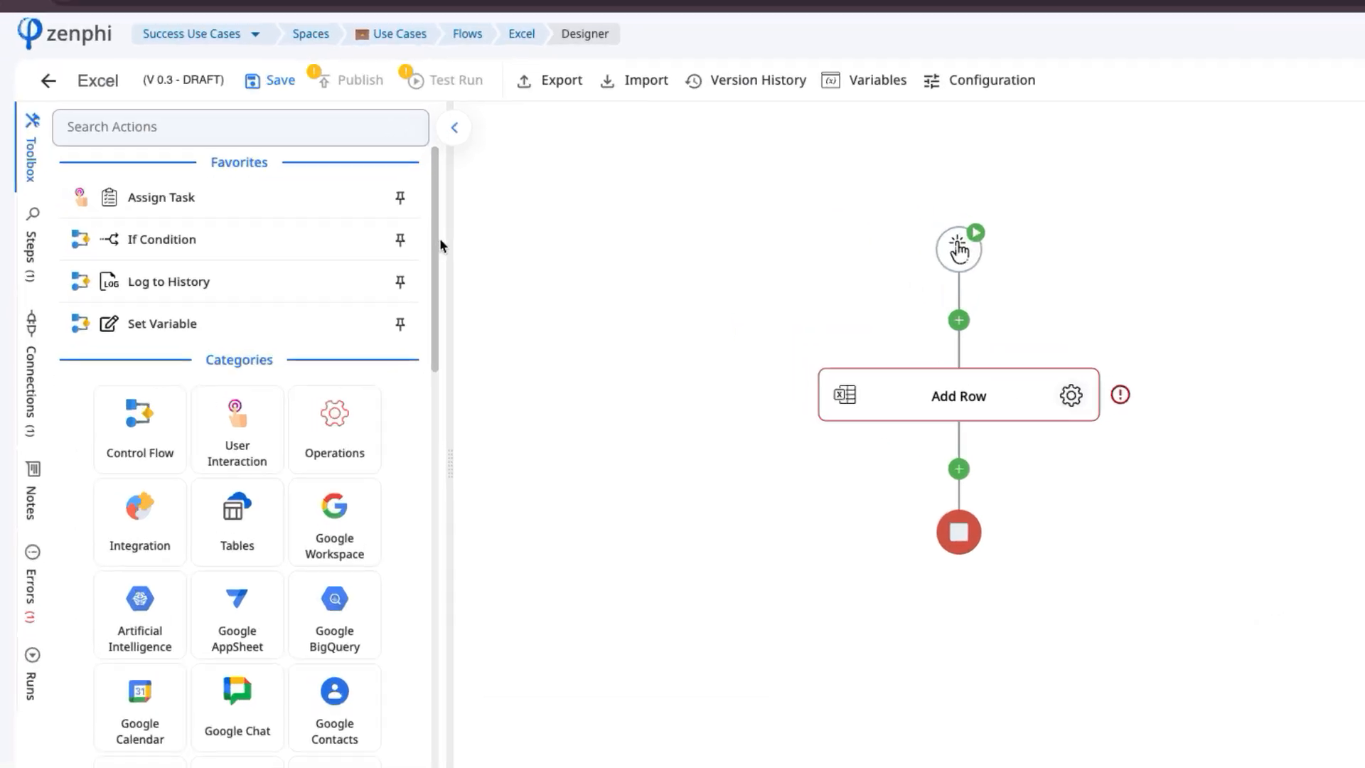
pyautogui.scroll(-8, 421, 347)
pyautogui.scroll(-10, 782, 540)
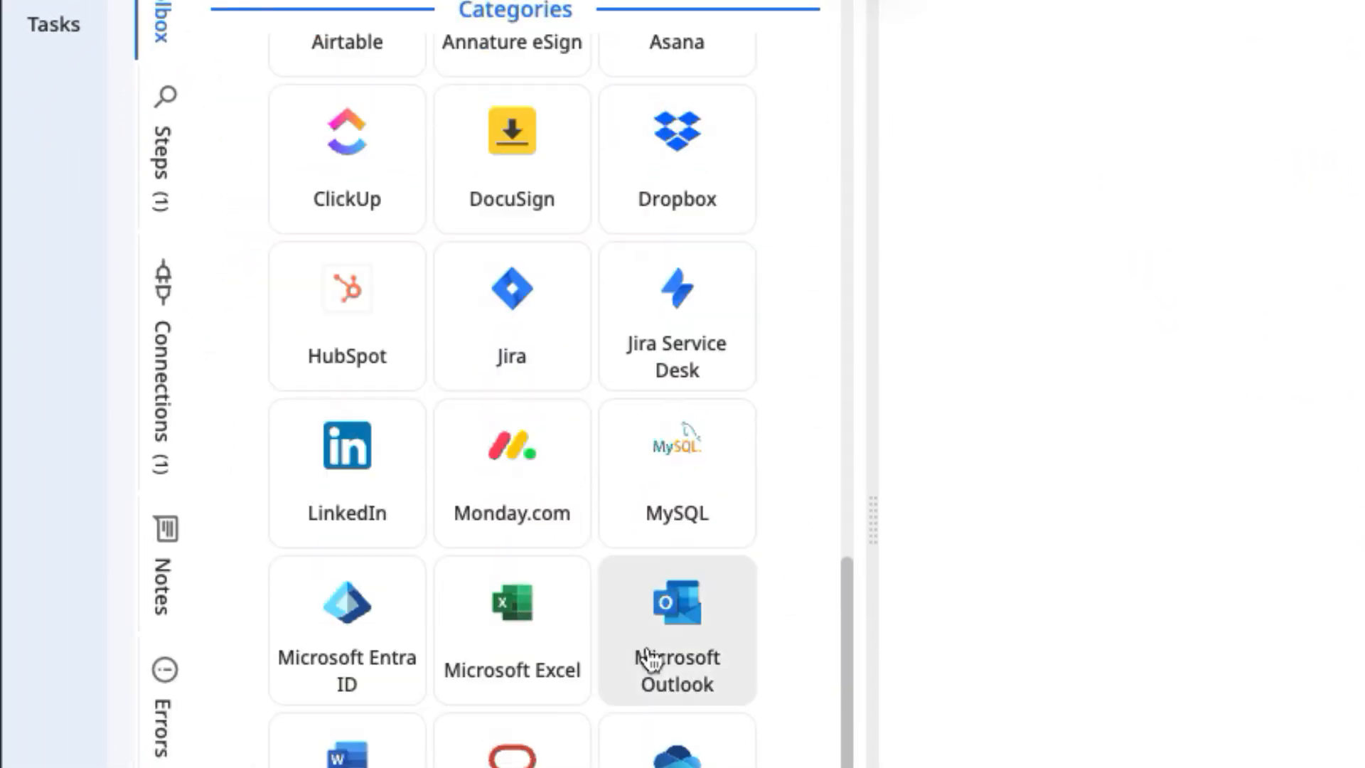
pyautogui.click(512, 626)
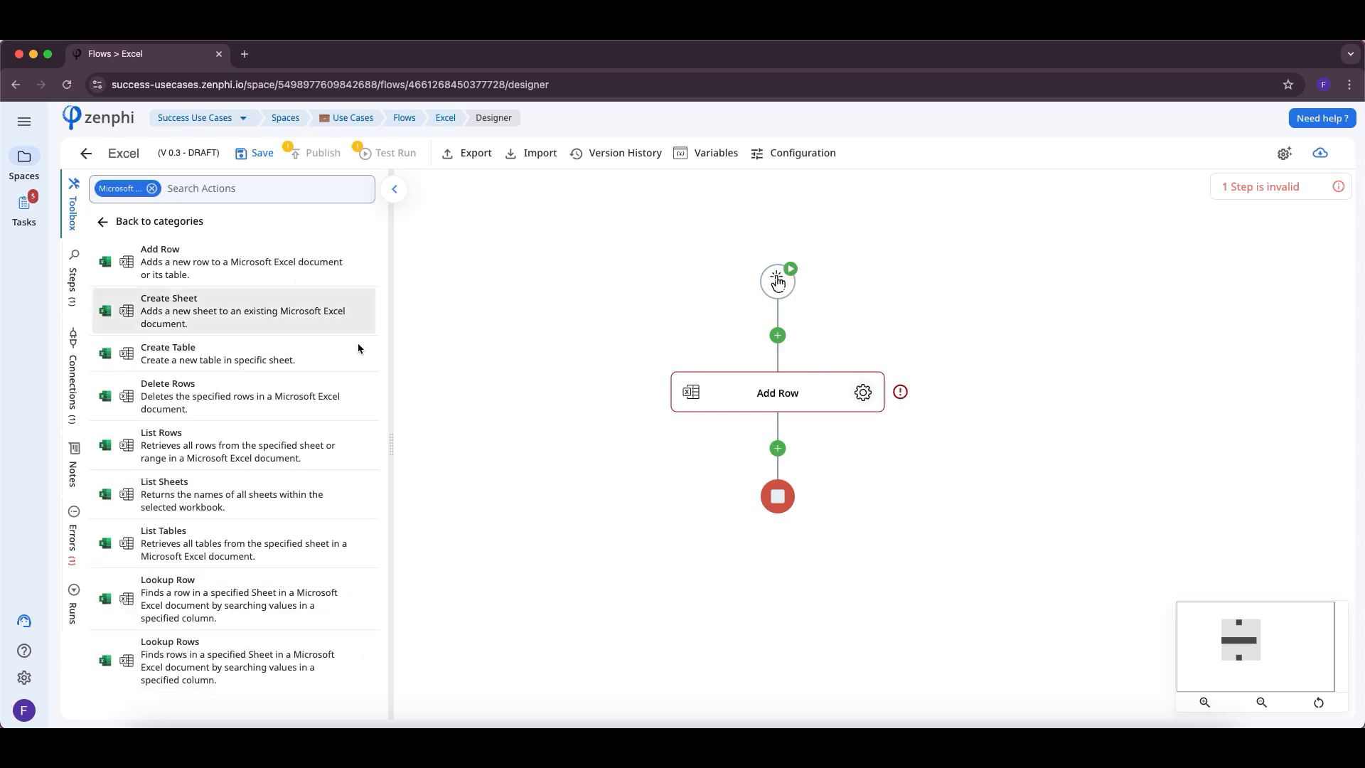
# Open the Add Row step's settings and select Book.xlsx from My folders as the file.
pyautogui.click(865, 393)
pyautogui.moveTo(1153, 300)
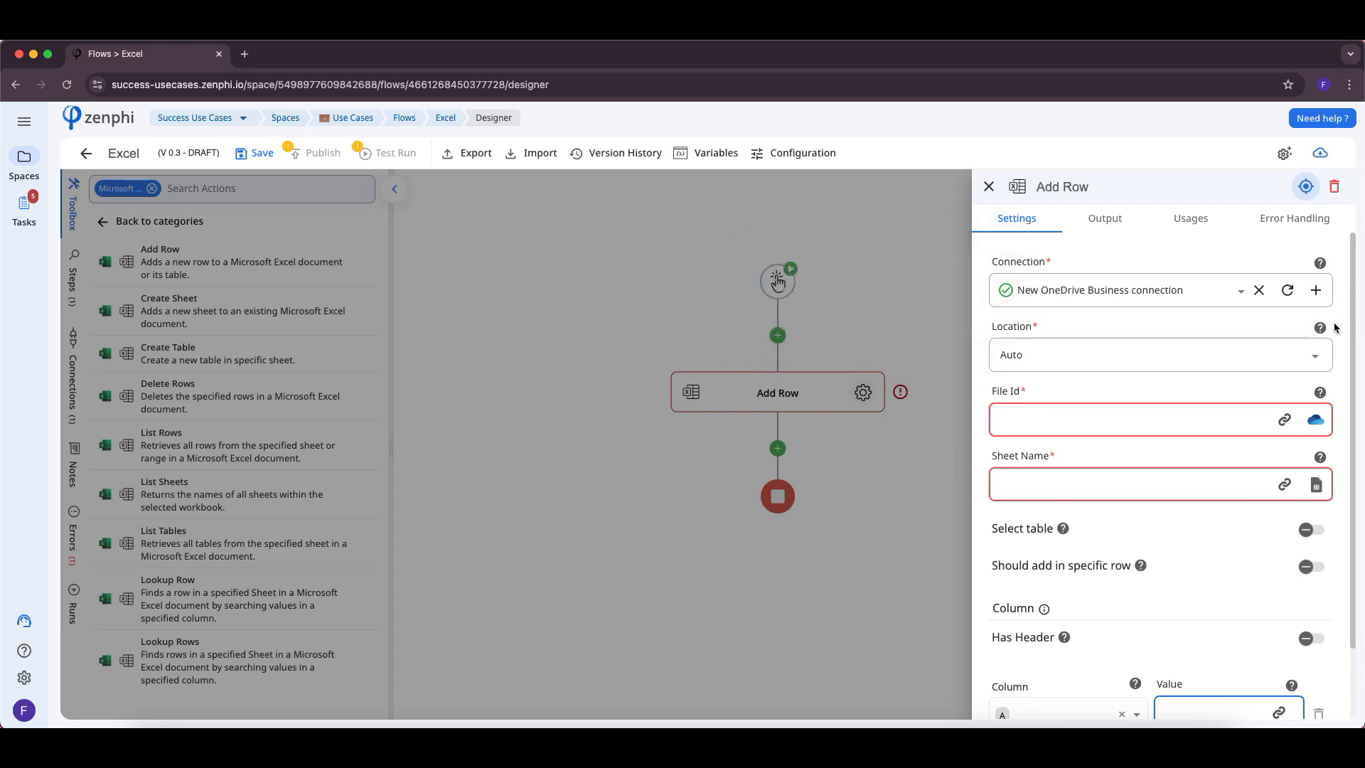
pyautogui.moveTo(1320, 328)
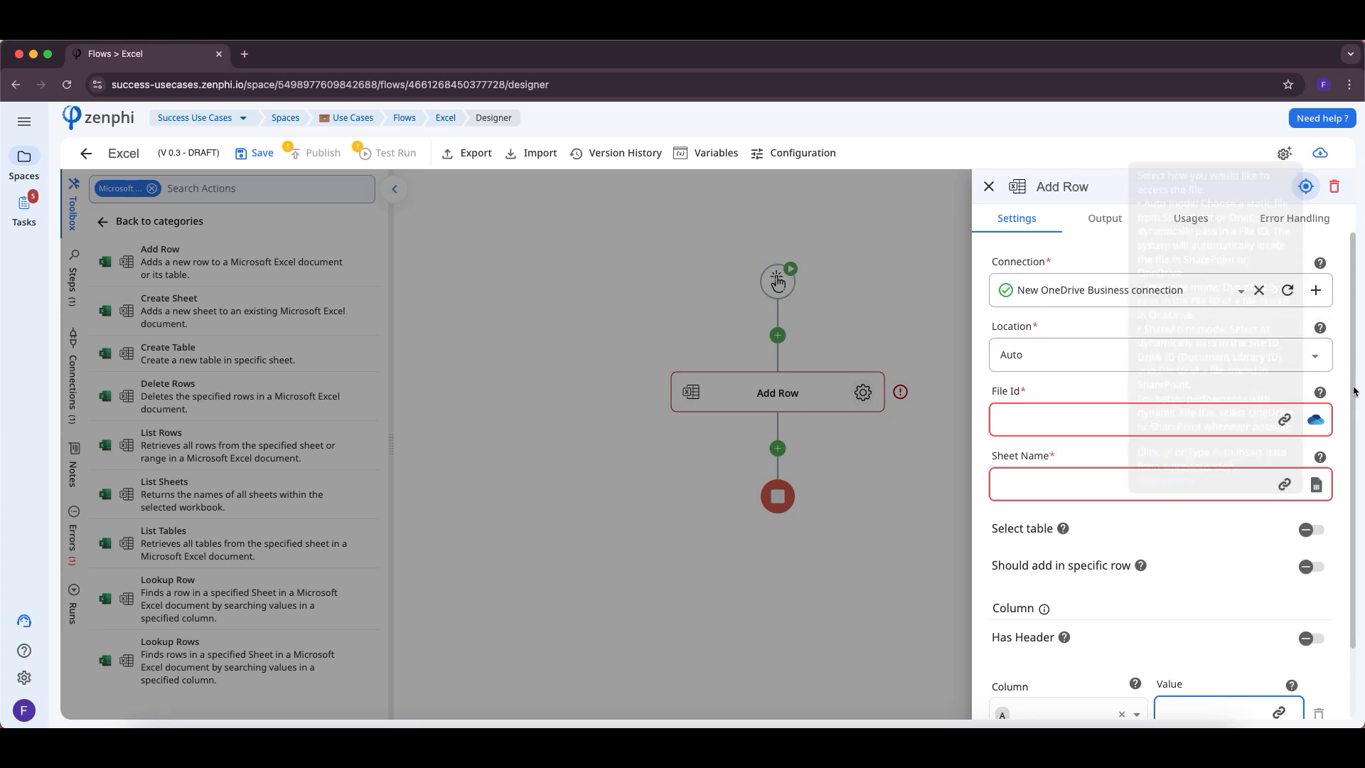
pyautogui.moveTo(1320, 458)
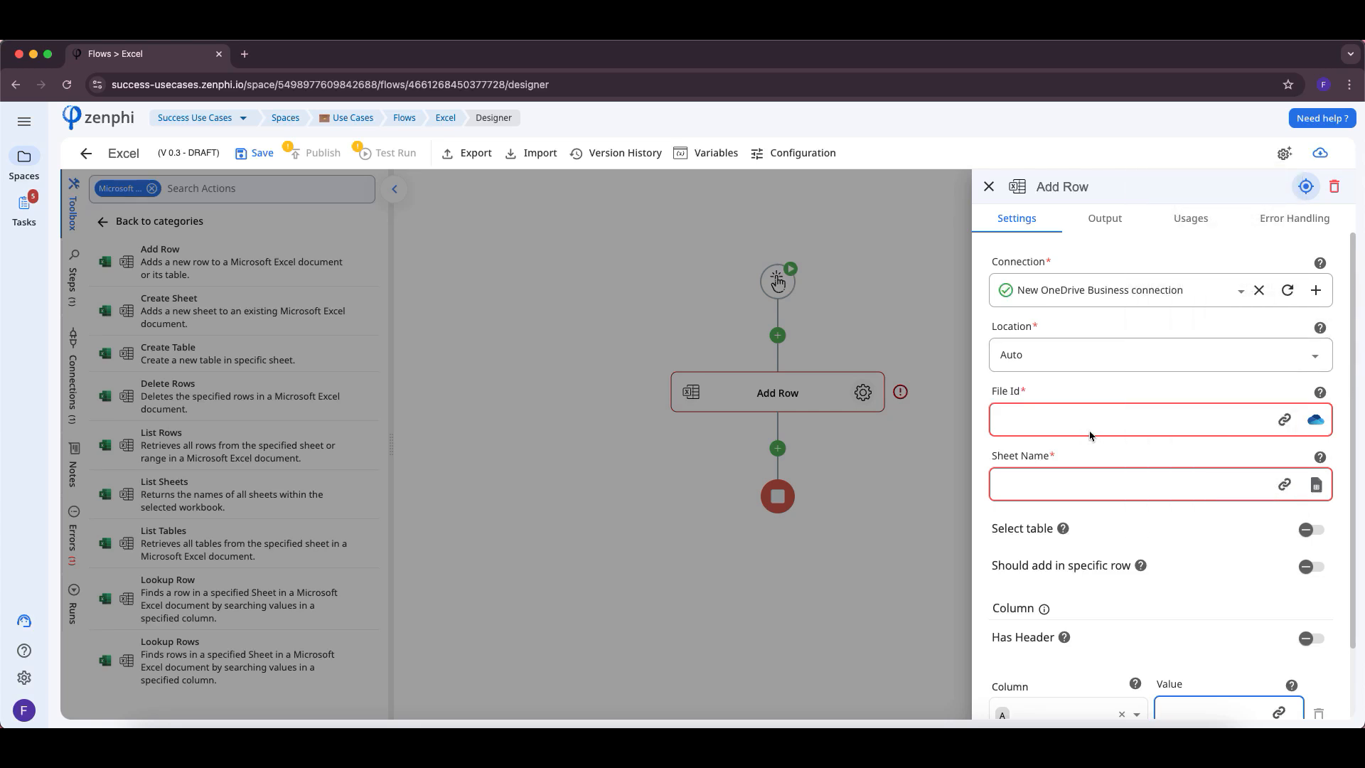
pyautogui.click(1316, 421)
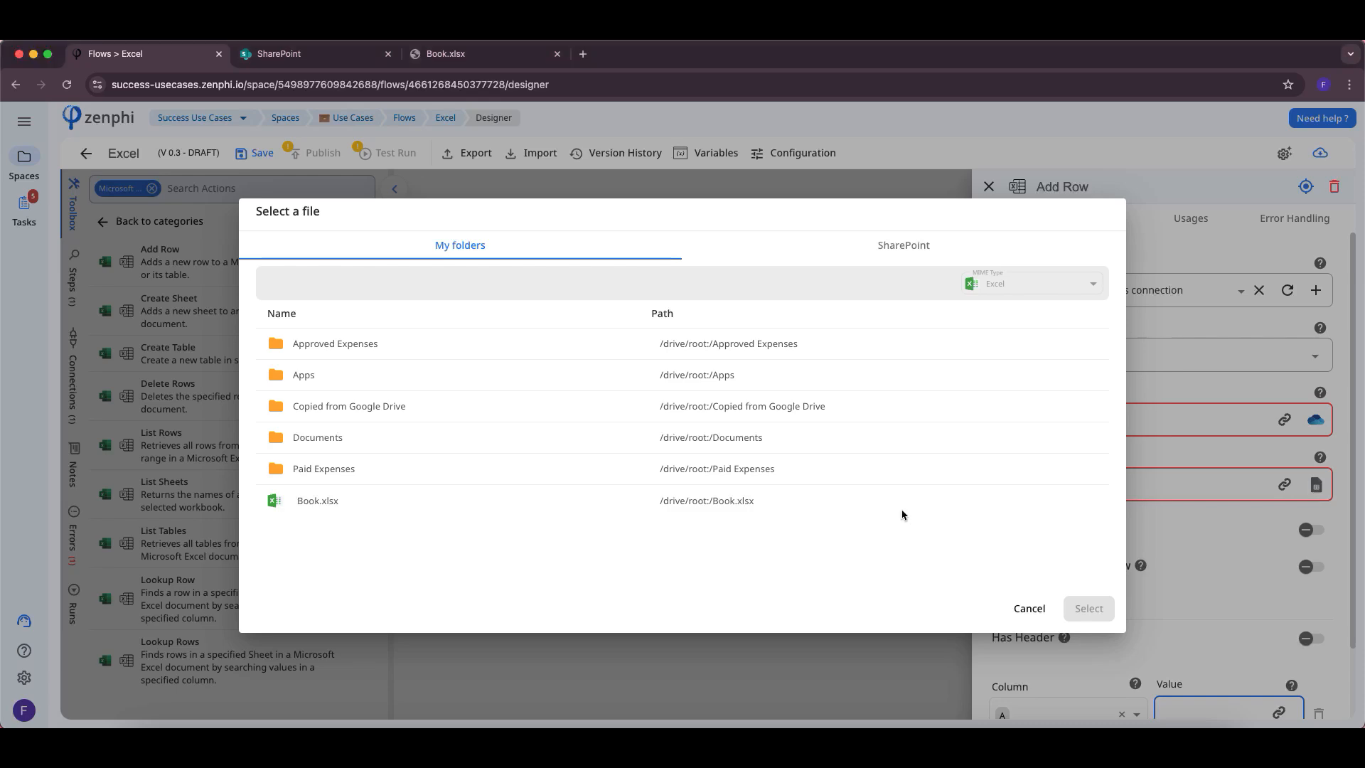
pyautogui.click(908, 503)
pyautogui.click(1089, 608)
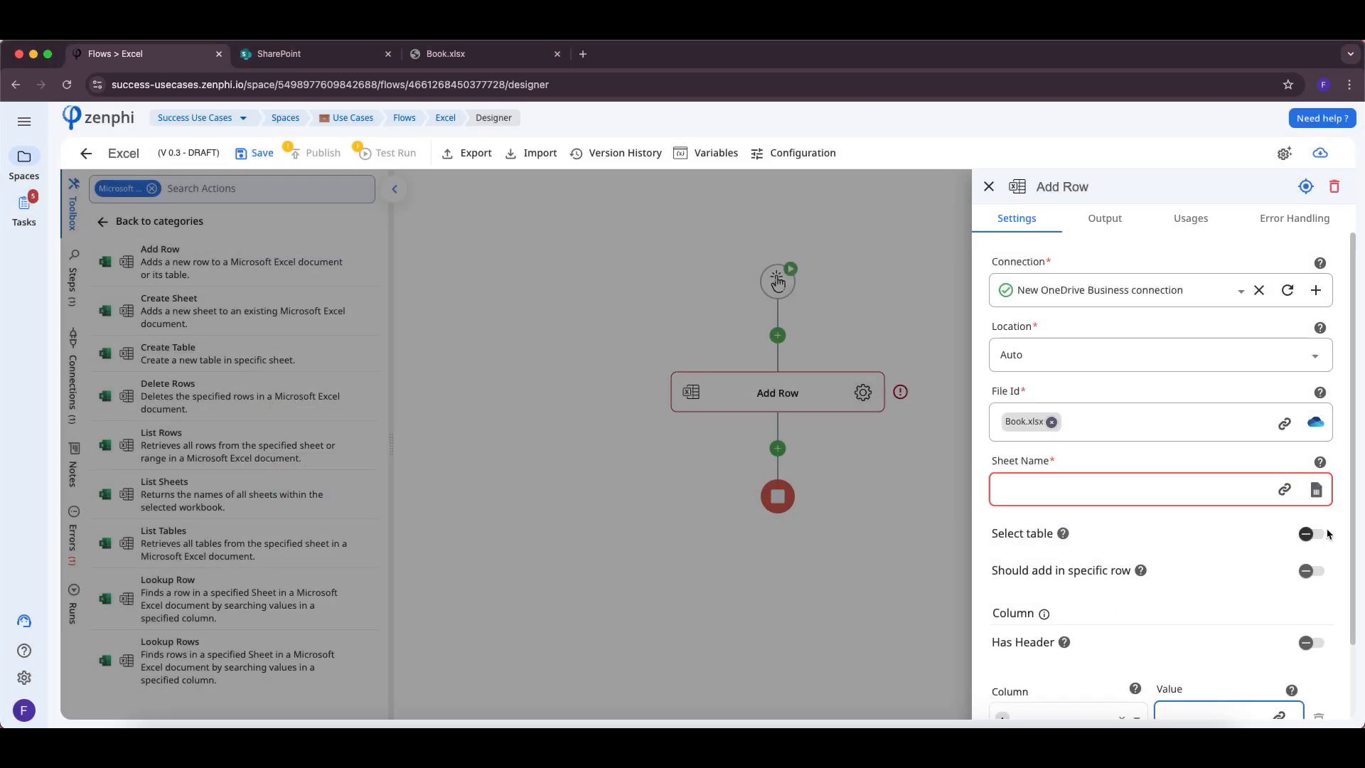
# Choose the Invoice sheet for the Add Row step and enable table selection and adding in a specific row.
pyautogui.click(1316, 490)
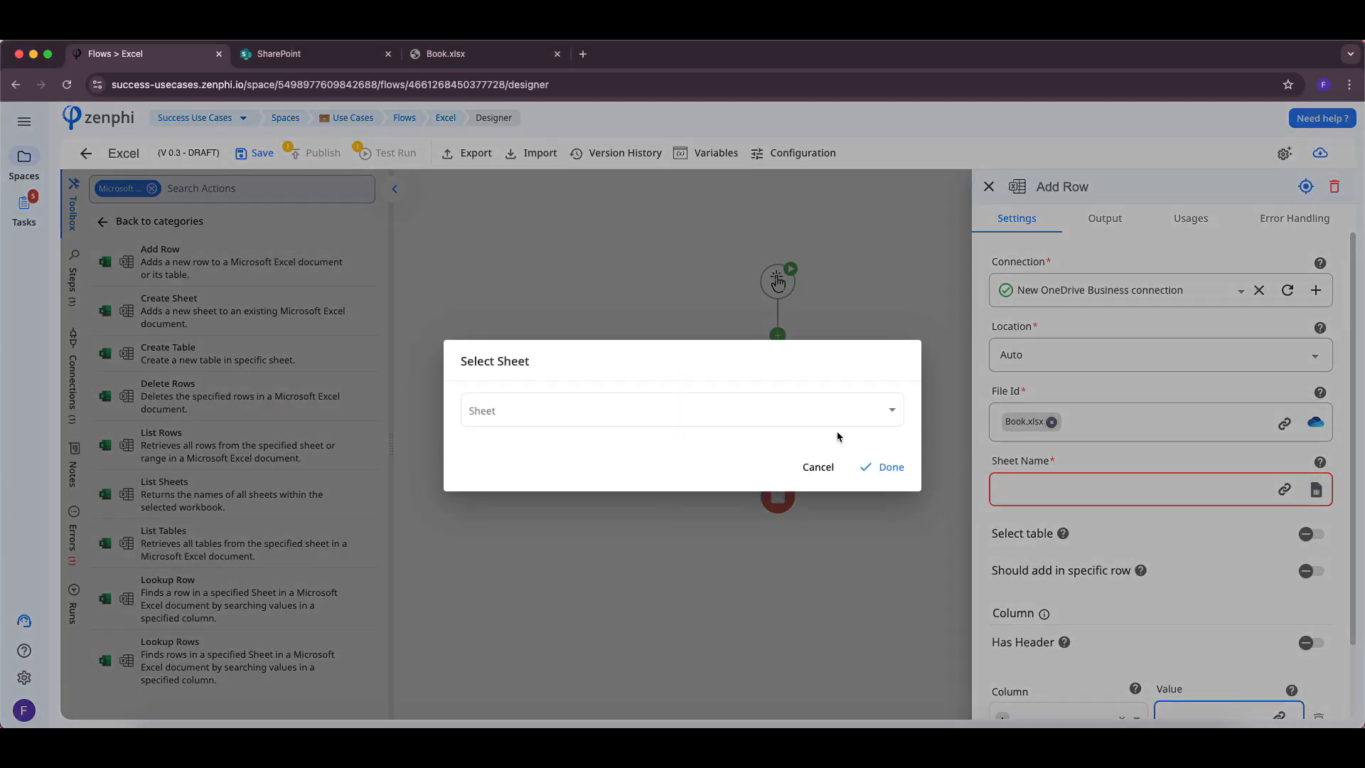
pyautogui.click(816, 419)
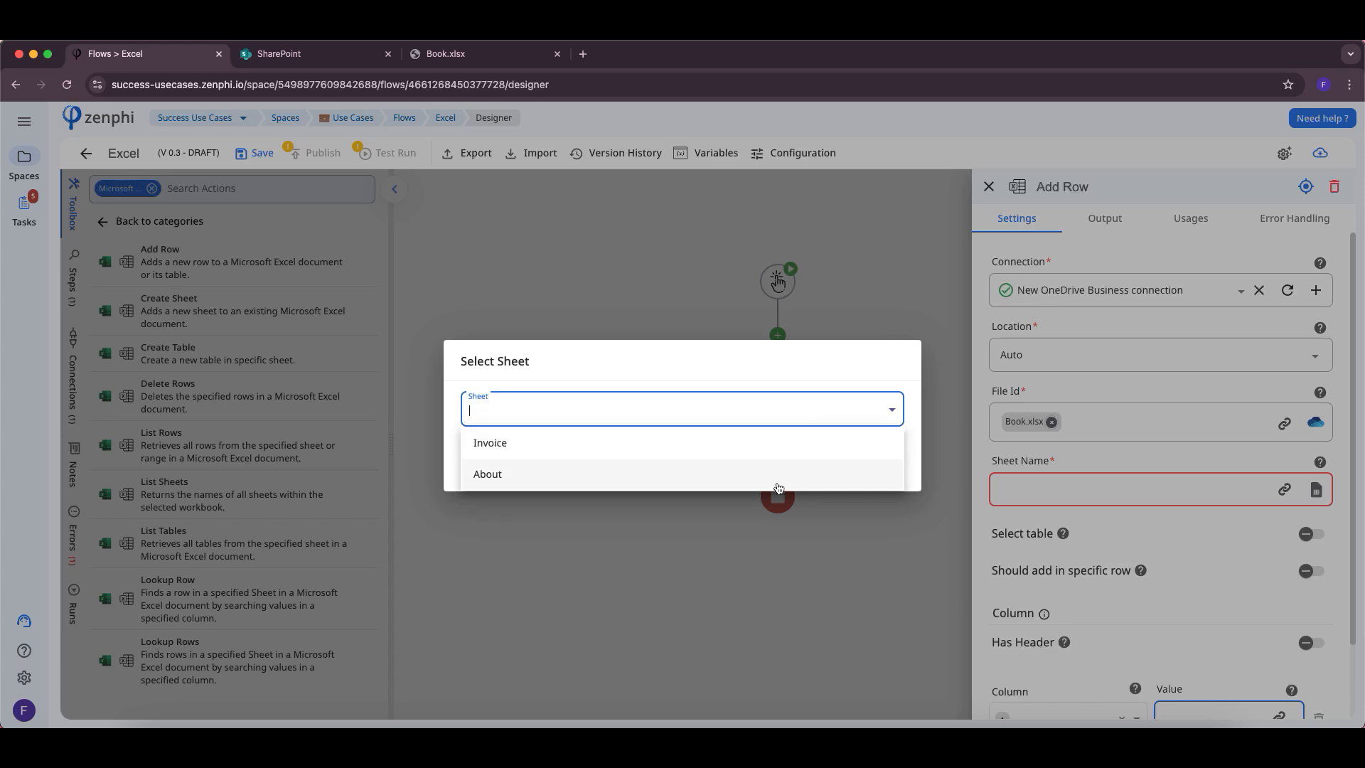
pyautogui.click(766, 453)
pyautogui.click(867, 473)
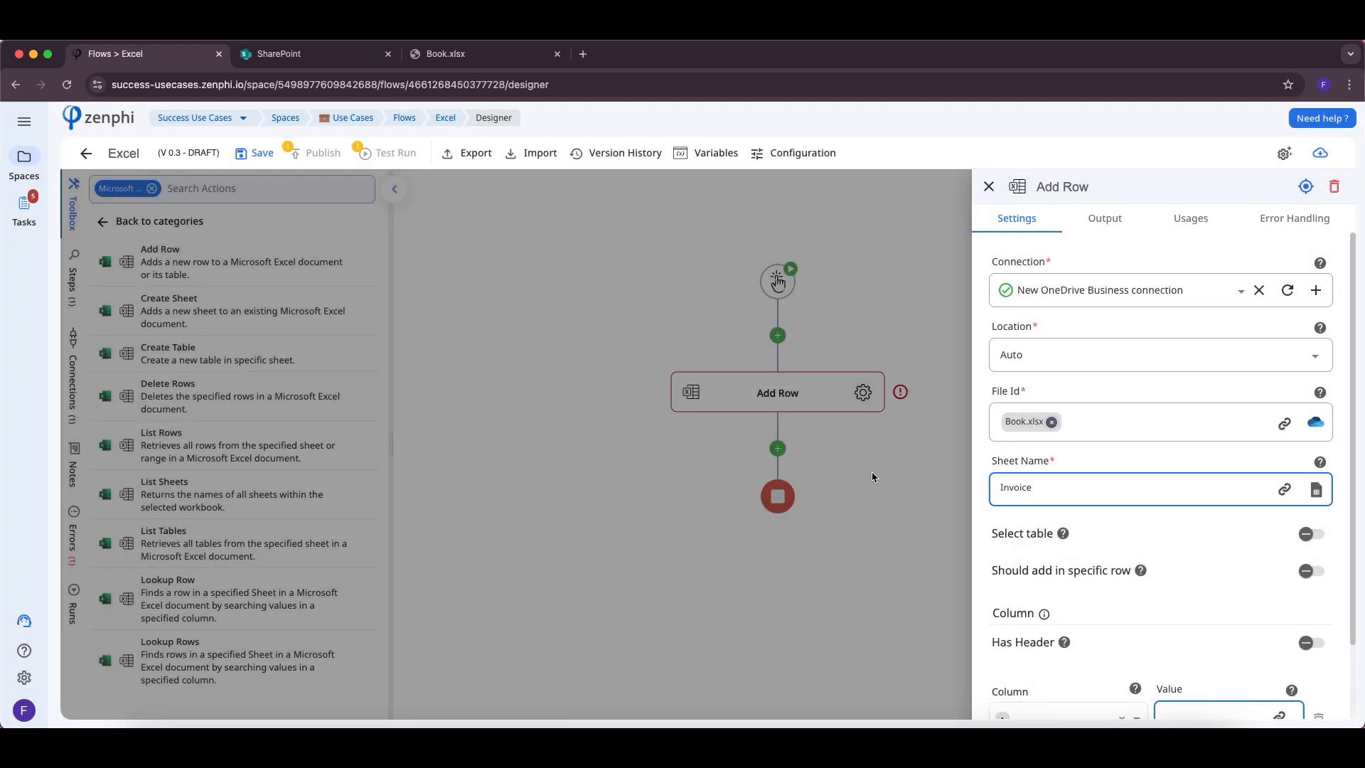
pyautogui.click(1296, 540)
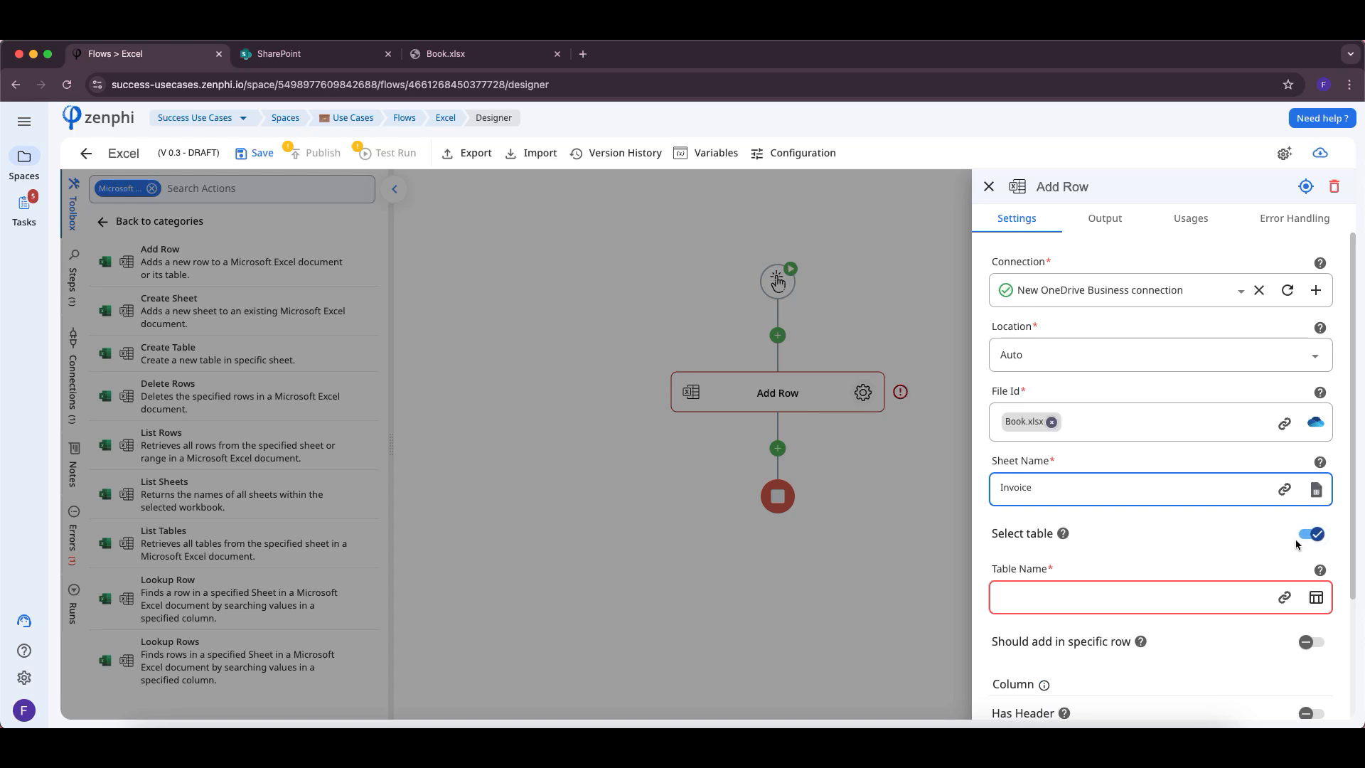
pyautogui.click(1310, 642)
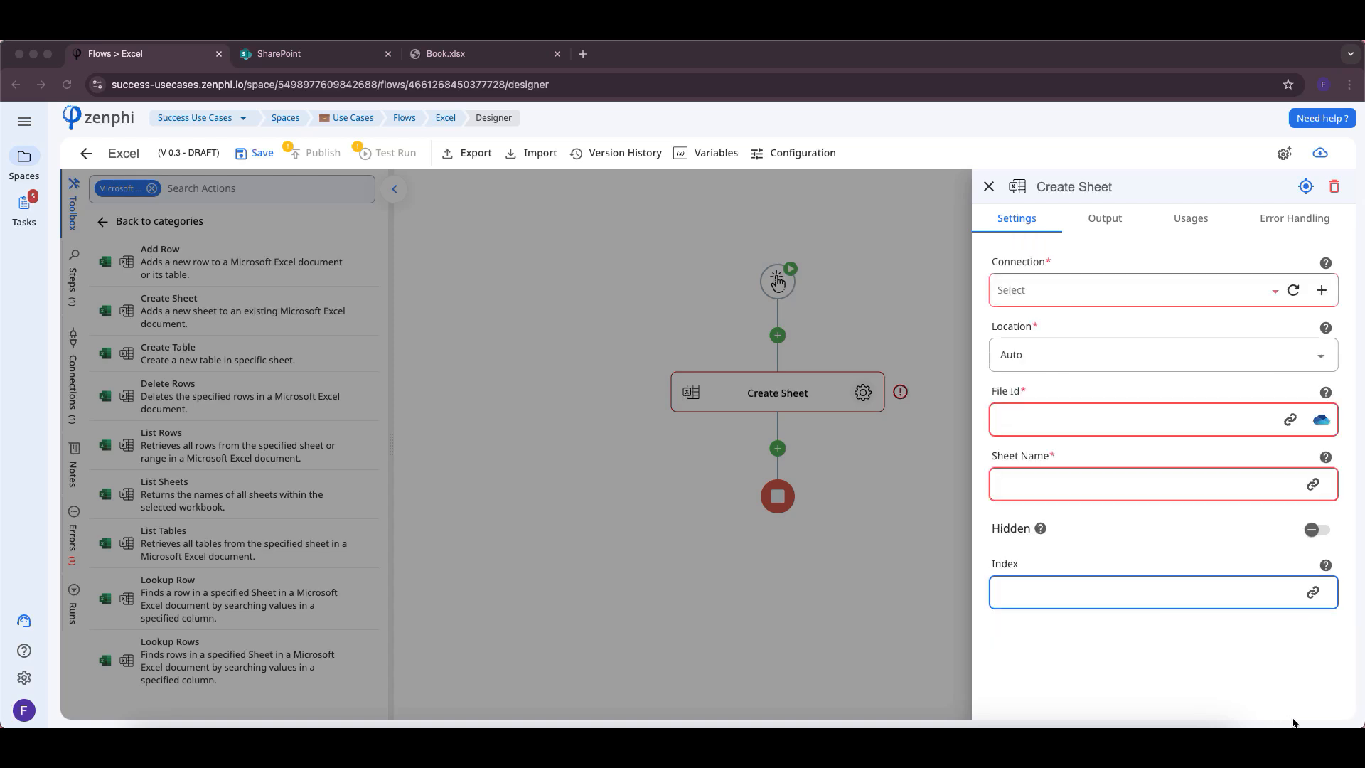
# Set the Create Sheet step's sheet name to New Sheet and check the help for Hidden and Index.
pyautogui.click(1016, 197)
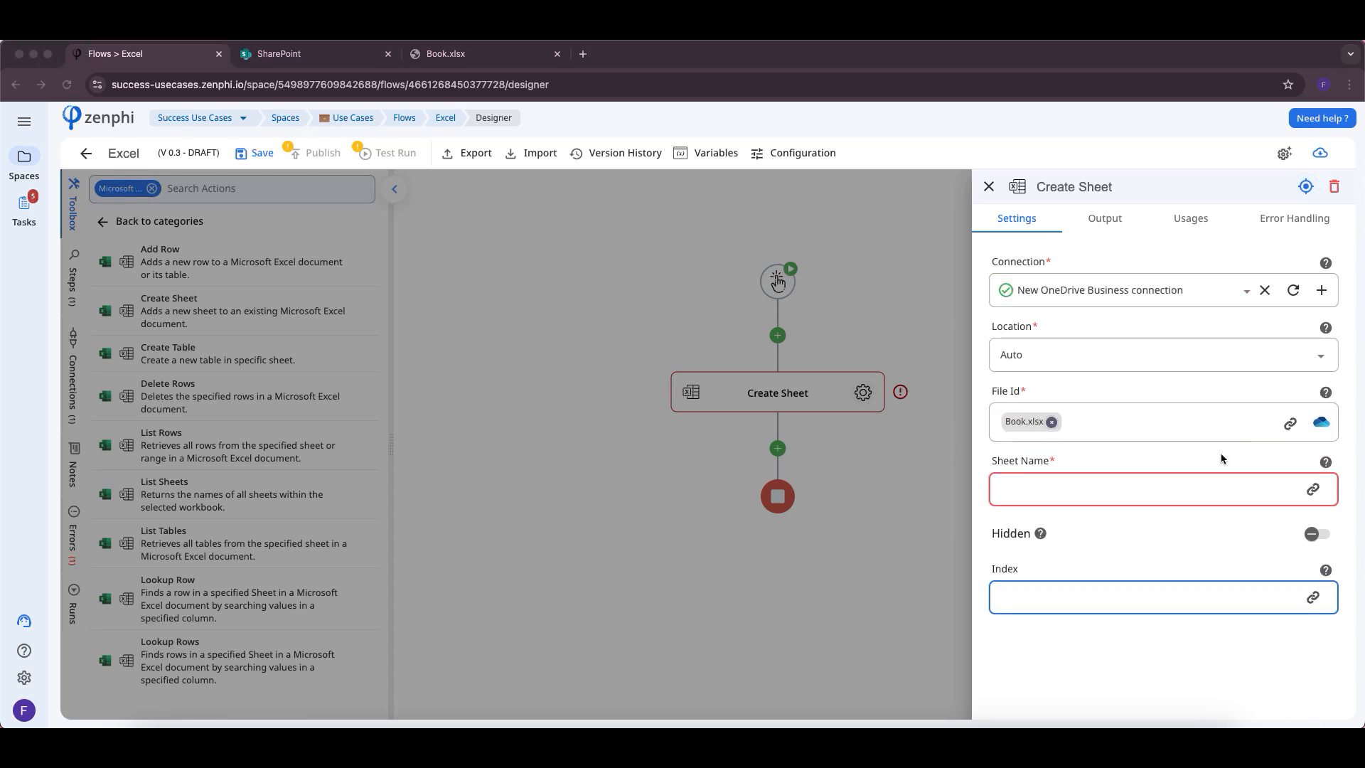
pyautogui.click(1123, 490)
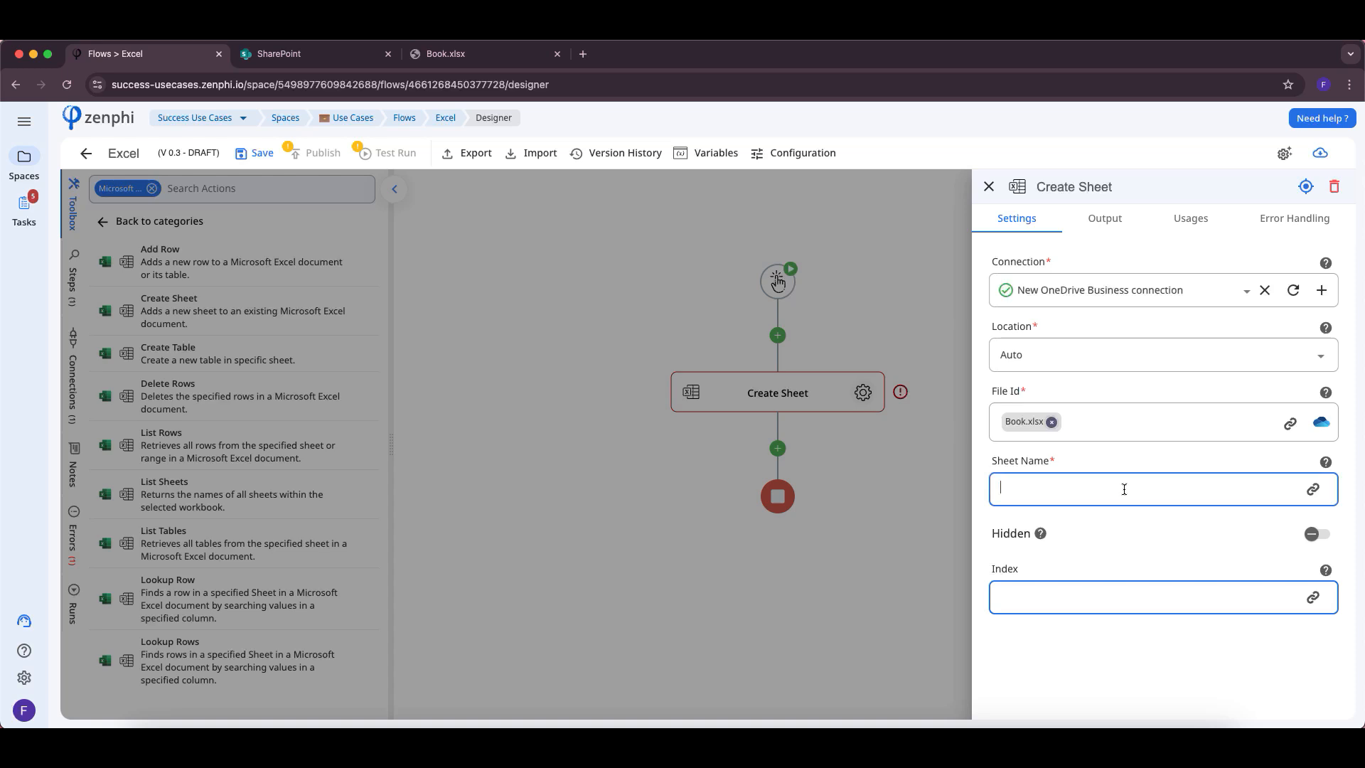
pyautogui.write('New Sheet')
pyautogui.moveTo(1042, 537)
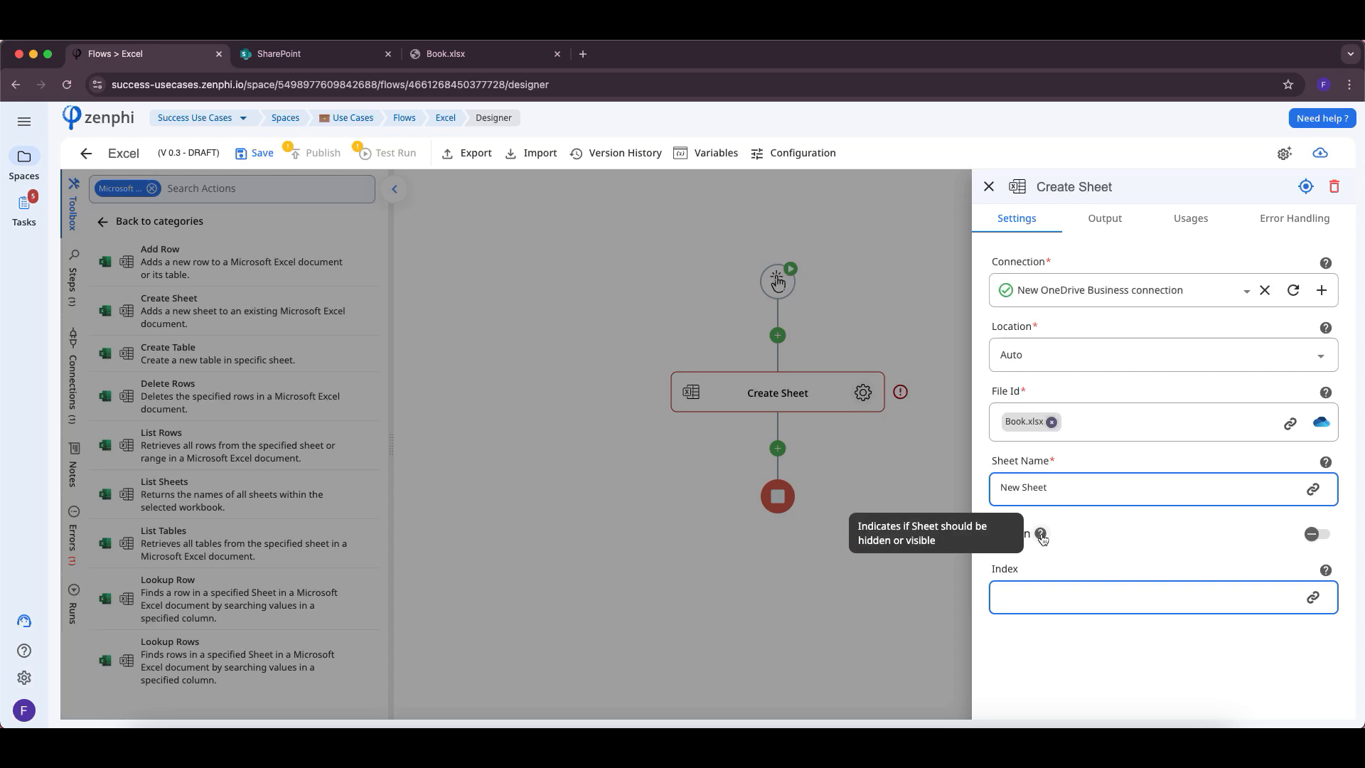
pyautogui.moveTo(1326, 575)
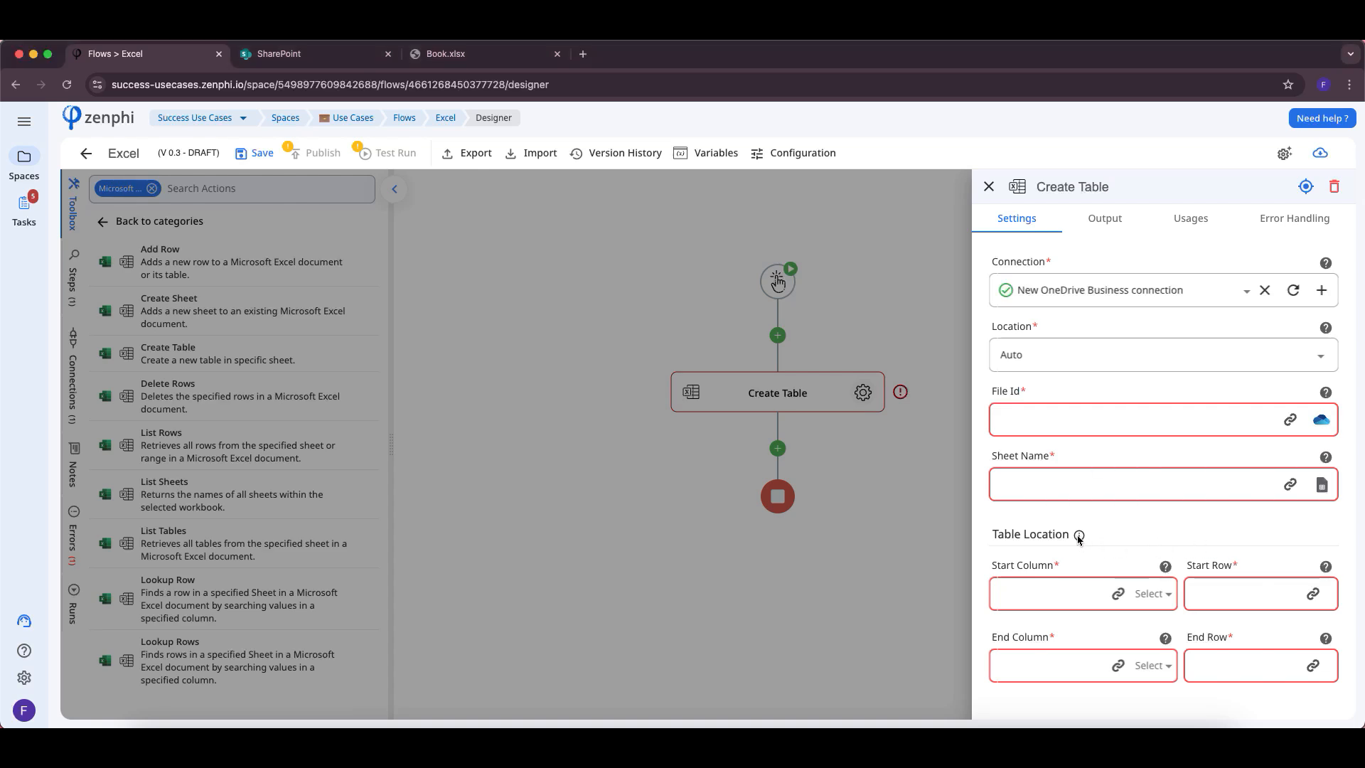
# Review the Create Table step's table location help and its start column and start row fields.
pyautogui.moveTo(1081, 540)
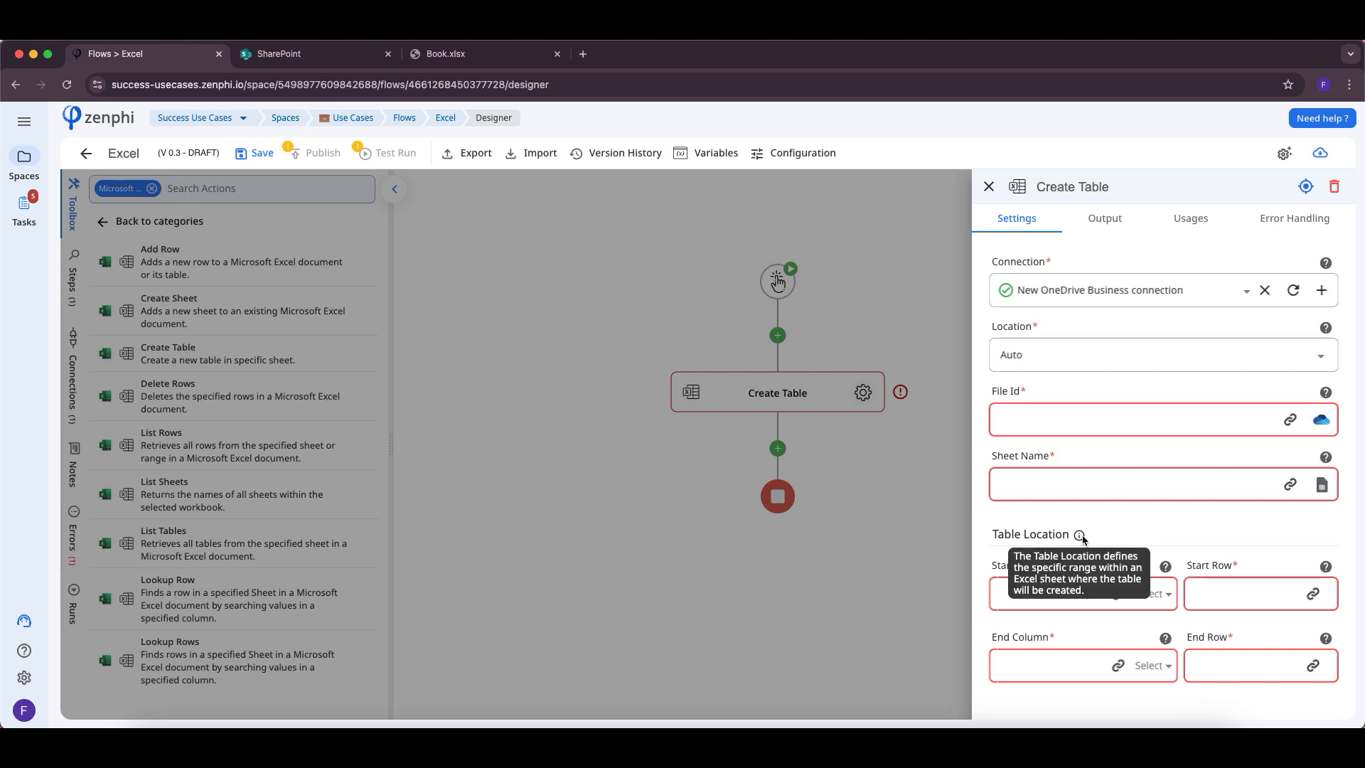
pyautogui.click(1158, 596)
pyautogui.click(1241, 588)
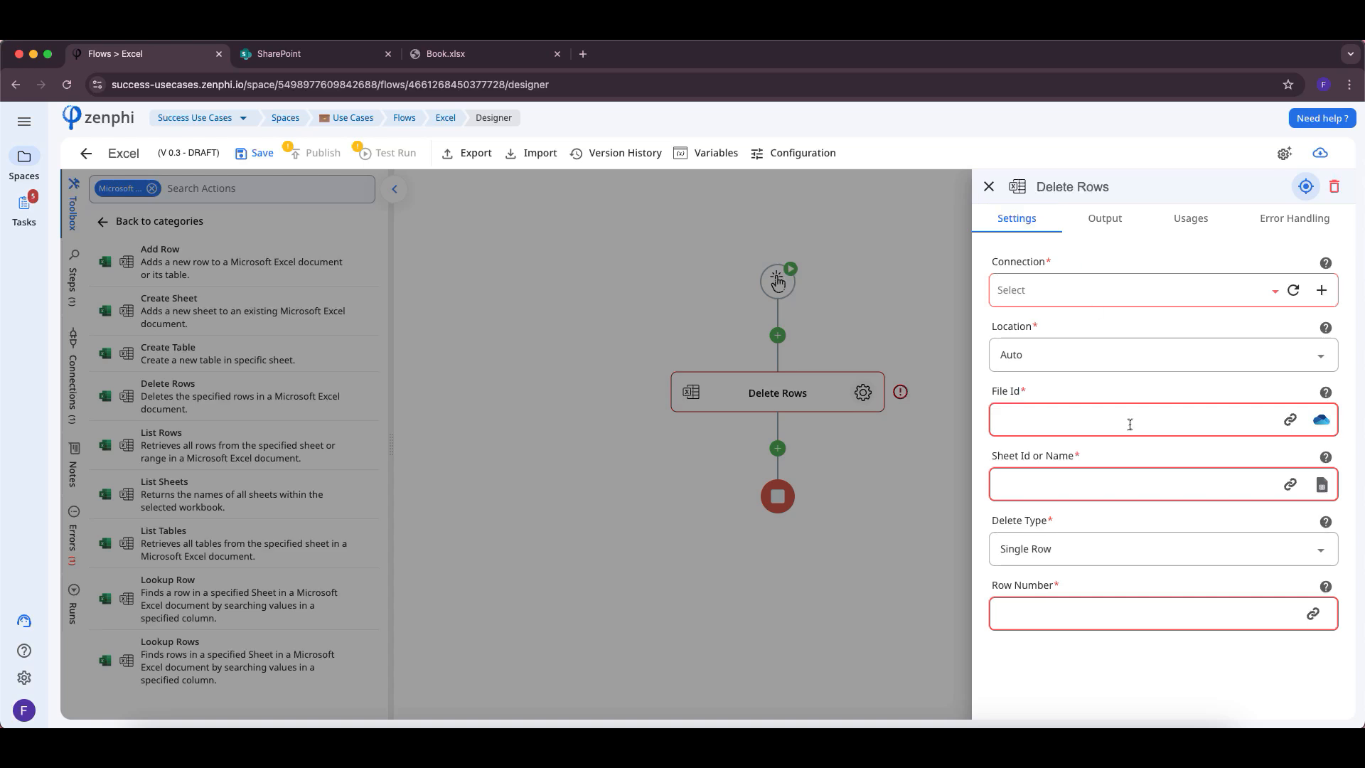
# Switch the Delete Rows step's delete type between Range Row and Single Row, finishing on Range Row.
pyautogui.click(1089, 554)
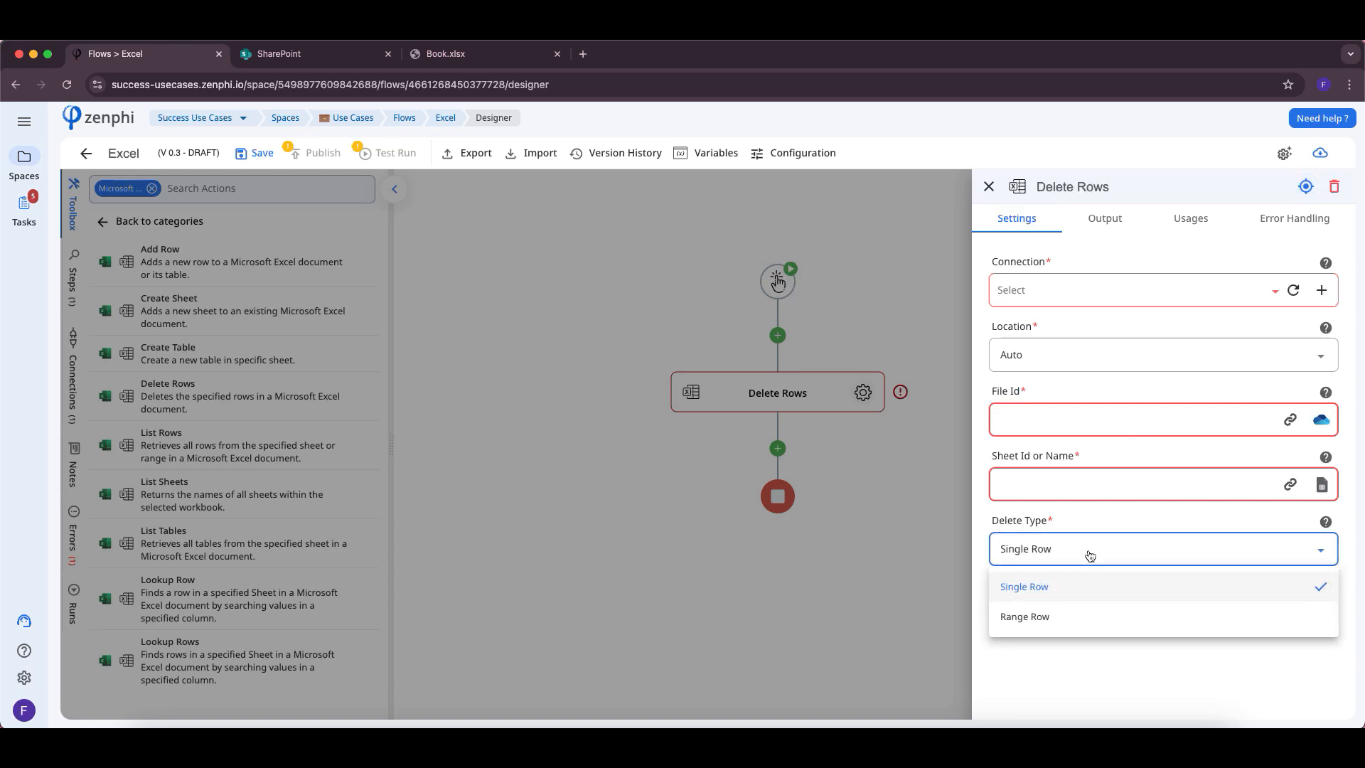
pyautogui.click(1084, 618)
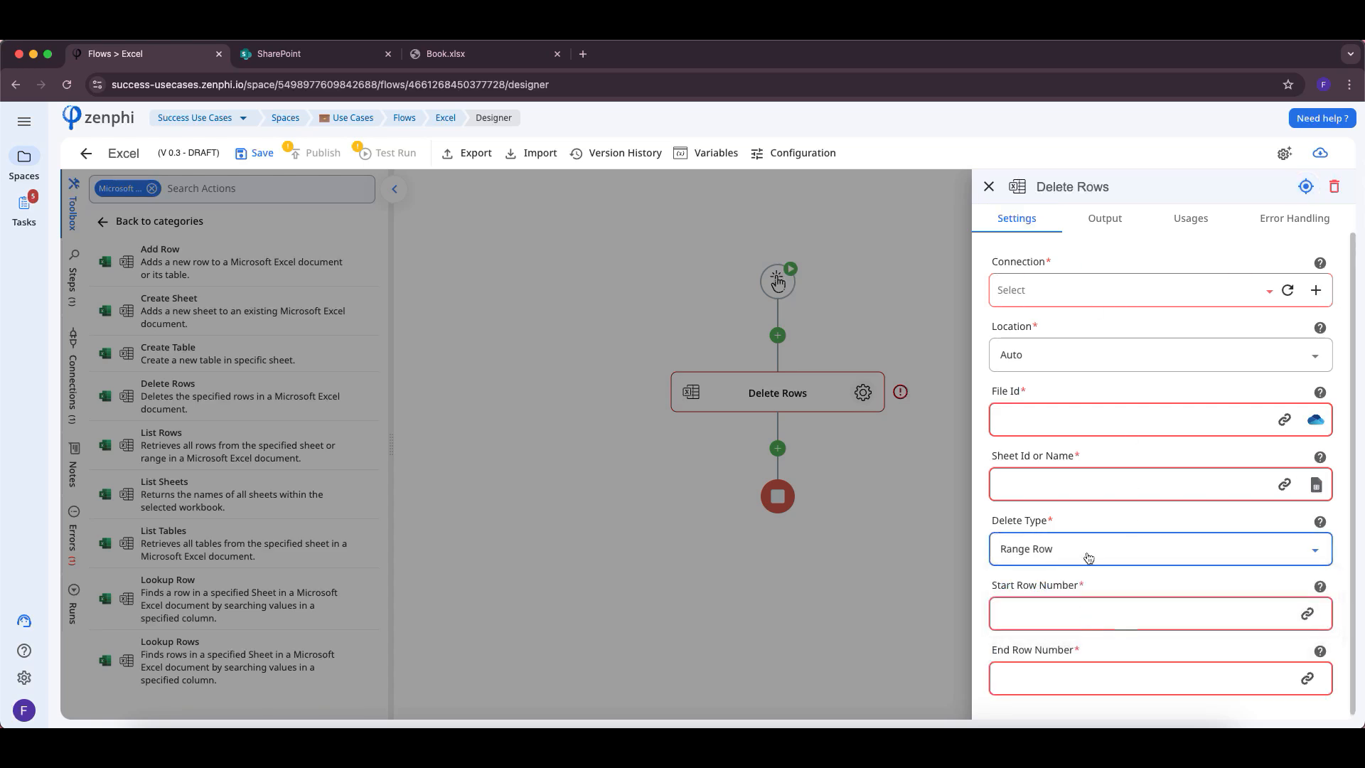
pyautogui.click(1087, 556)
pyautogui.click(1077, 587)
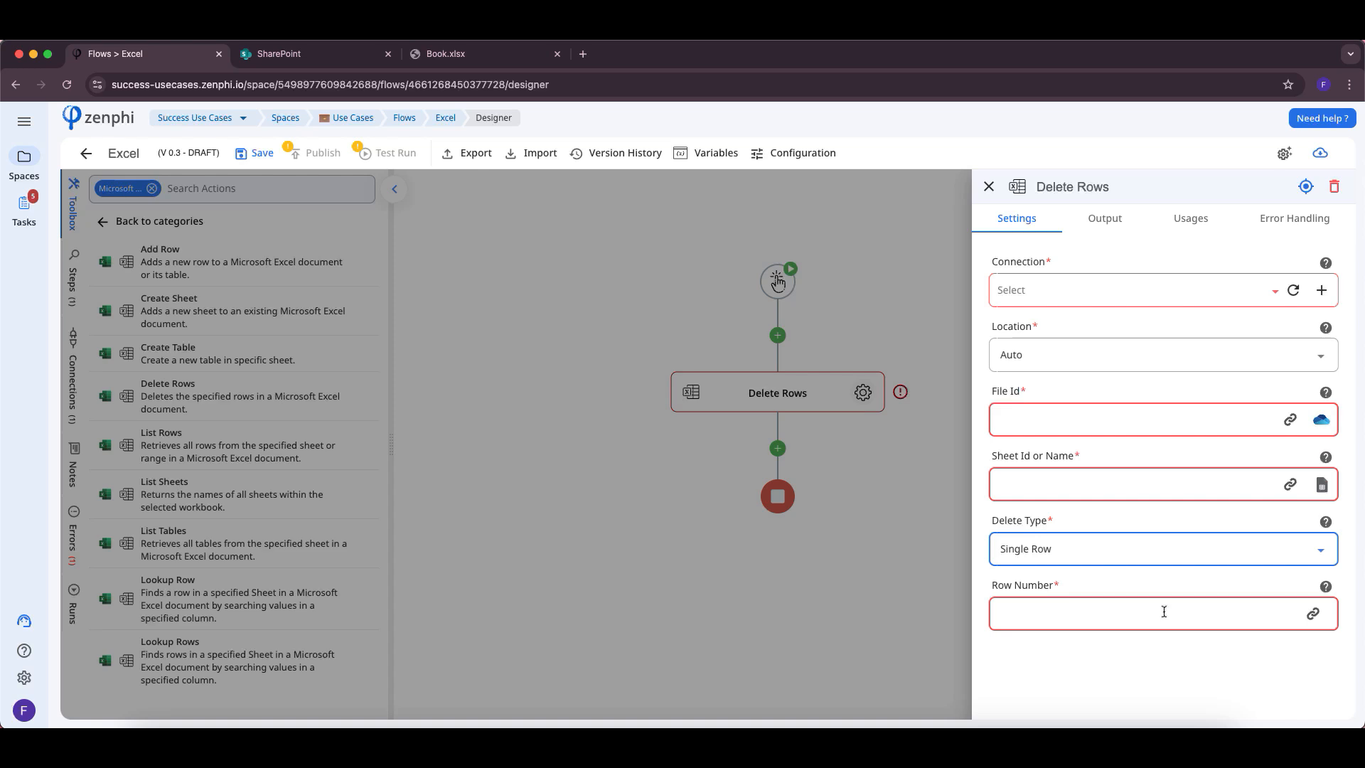
pyautogui.click(1171, 550)
pyautogui.click(1122, 623)
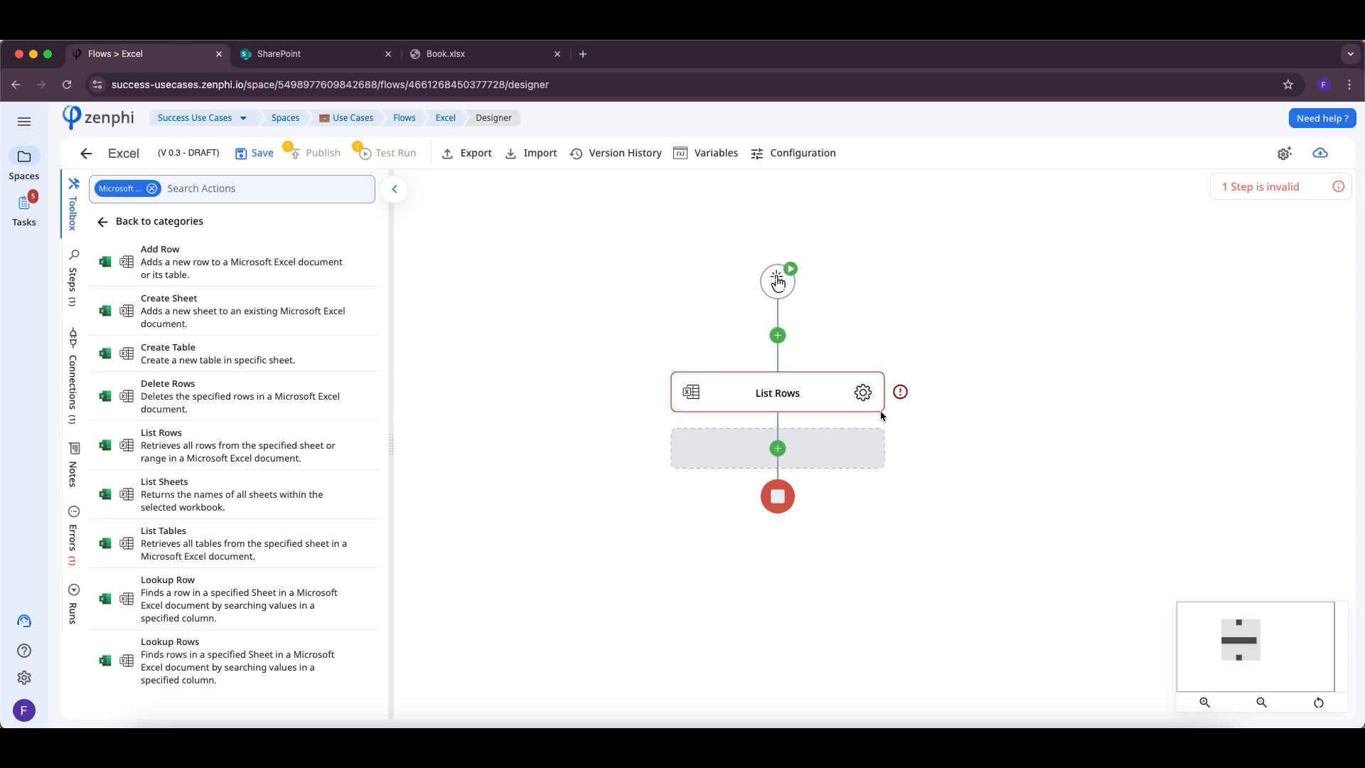
# Open the List Rows step's settings and try the All Rows option before returning to a row range.
pyautogui.click(863, 393)
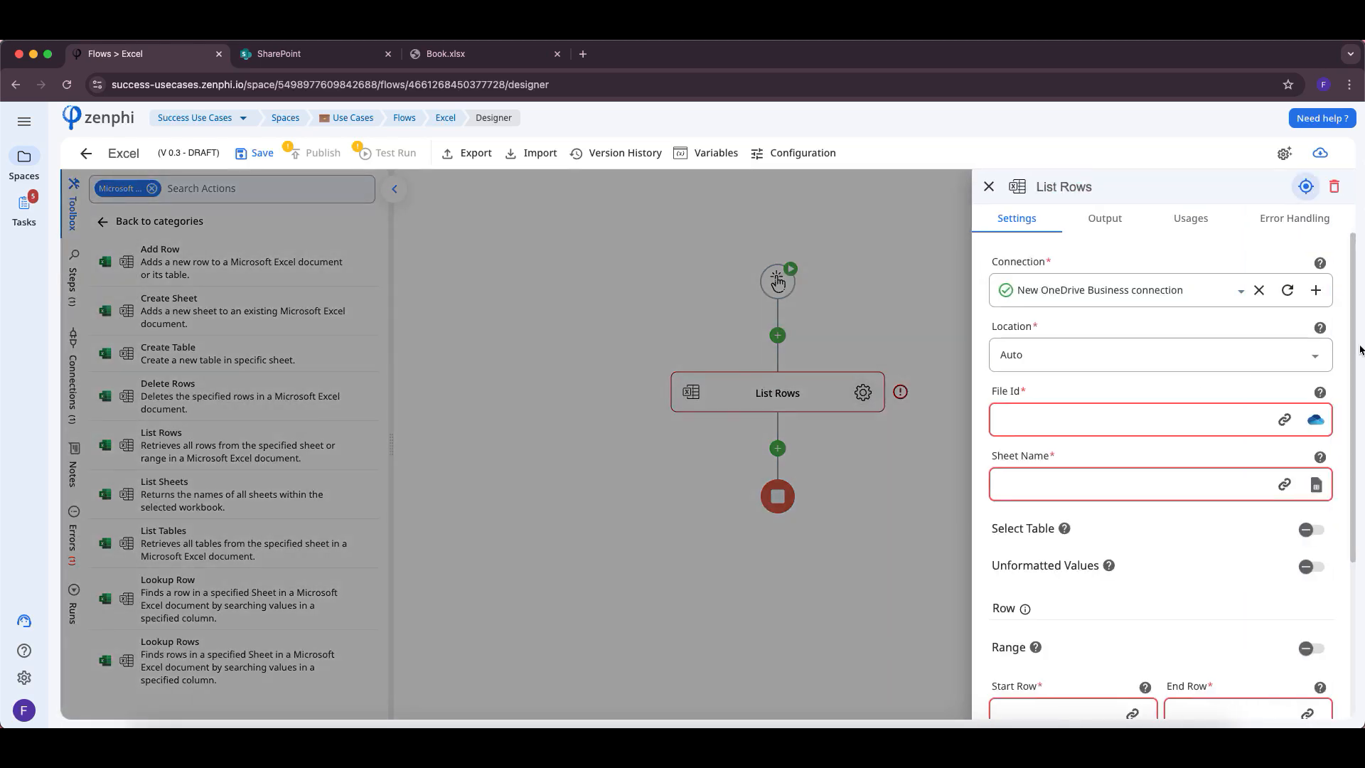
pyautogui.moveTo(1355, 347); pyautogui.dragTo(1353, 403)
pyautogui.scroll(-1, 1314, 404)
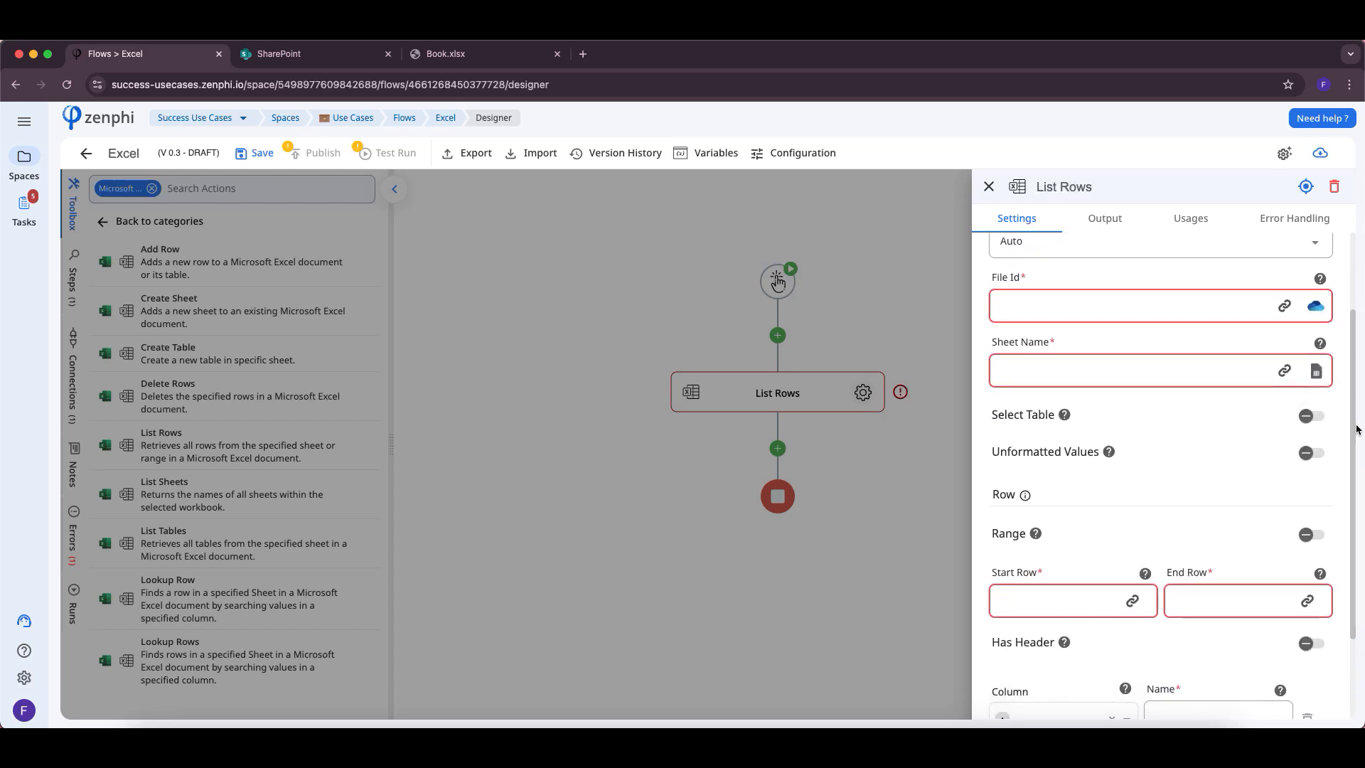
pyautogui.scroll(-4, 1350, 428)
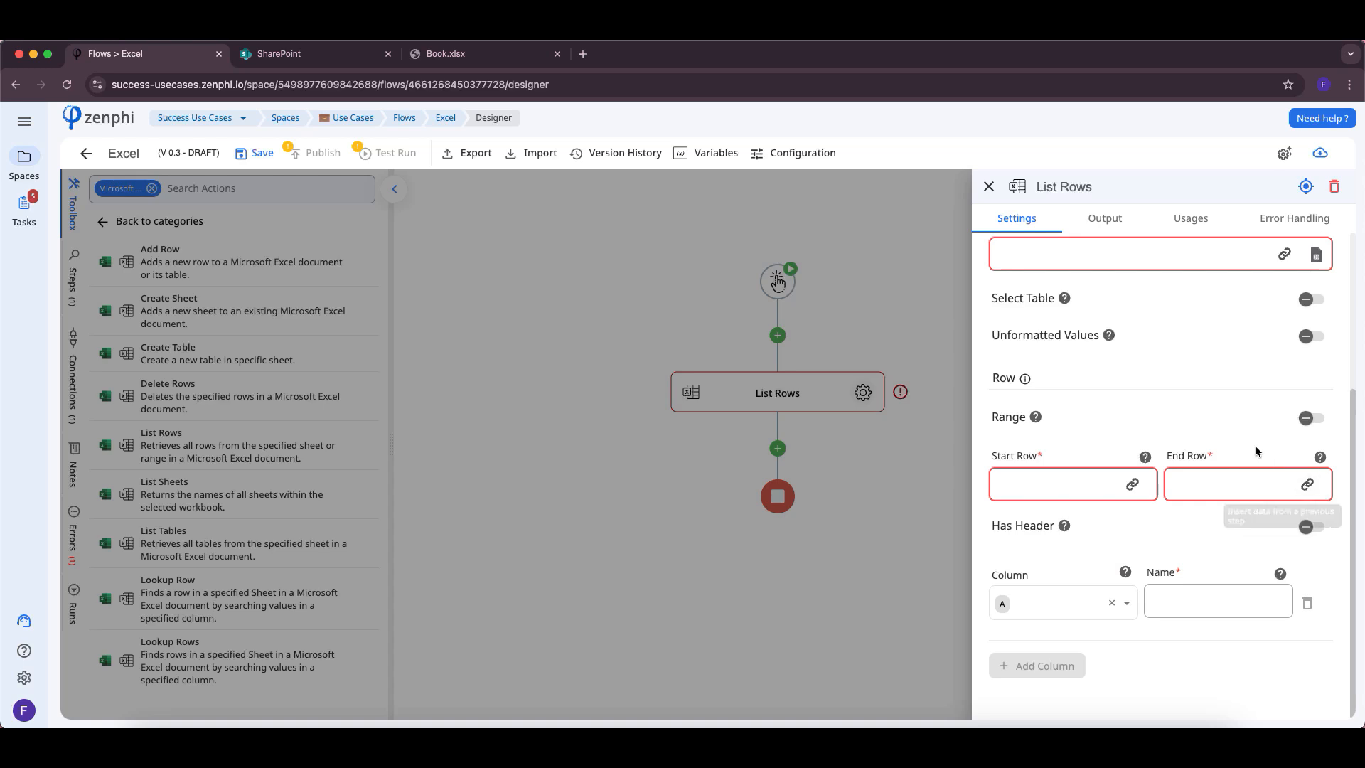
pyautogui.click(1320, 424)
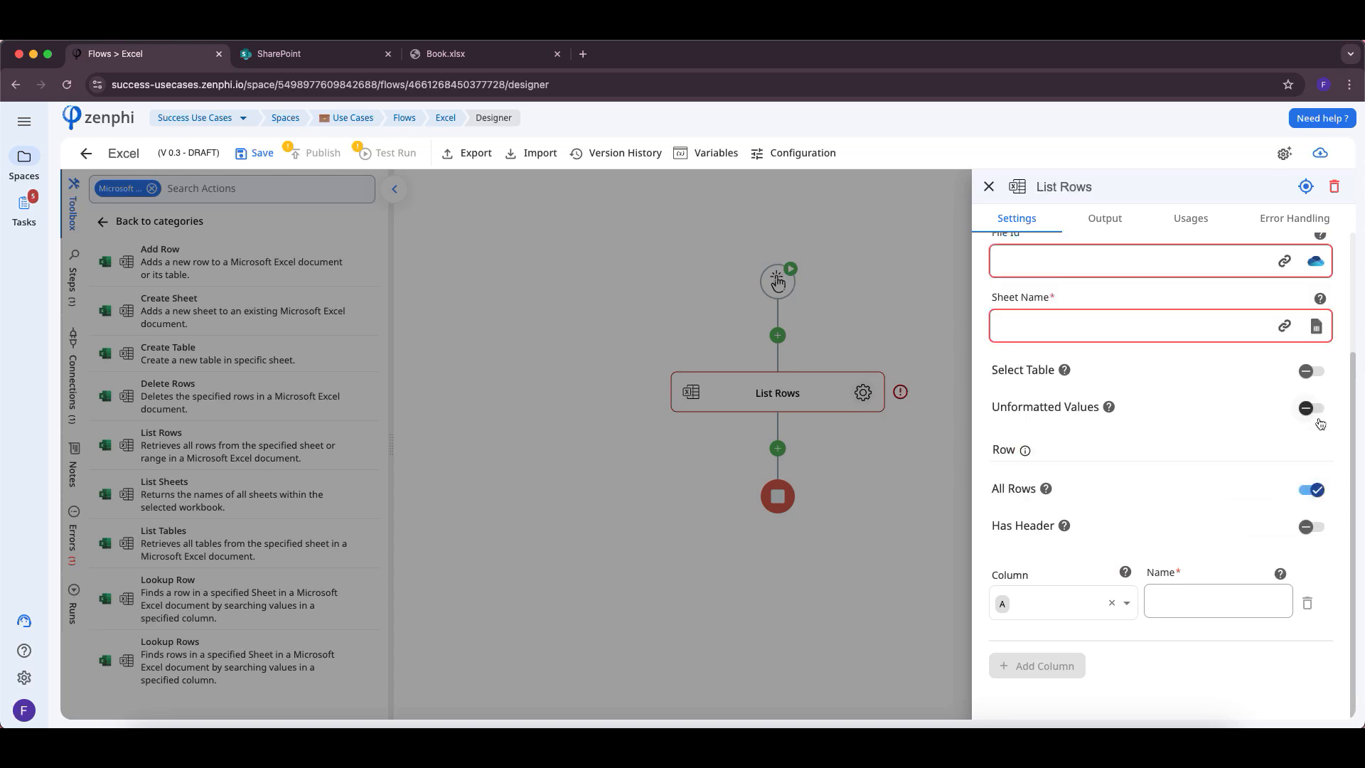
pyautogui.click(1312, 489)
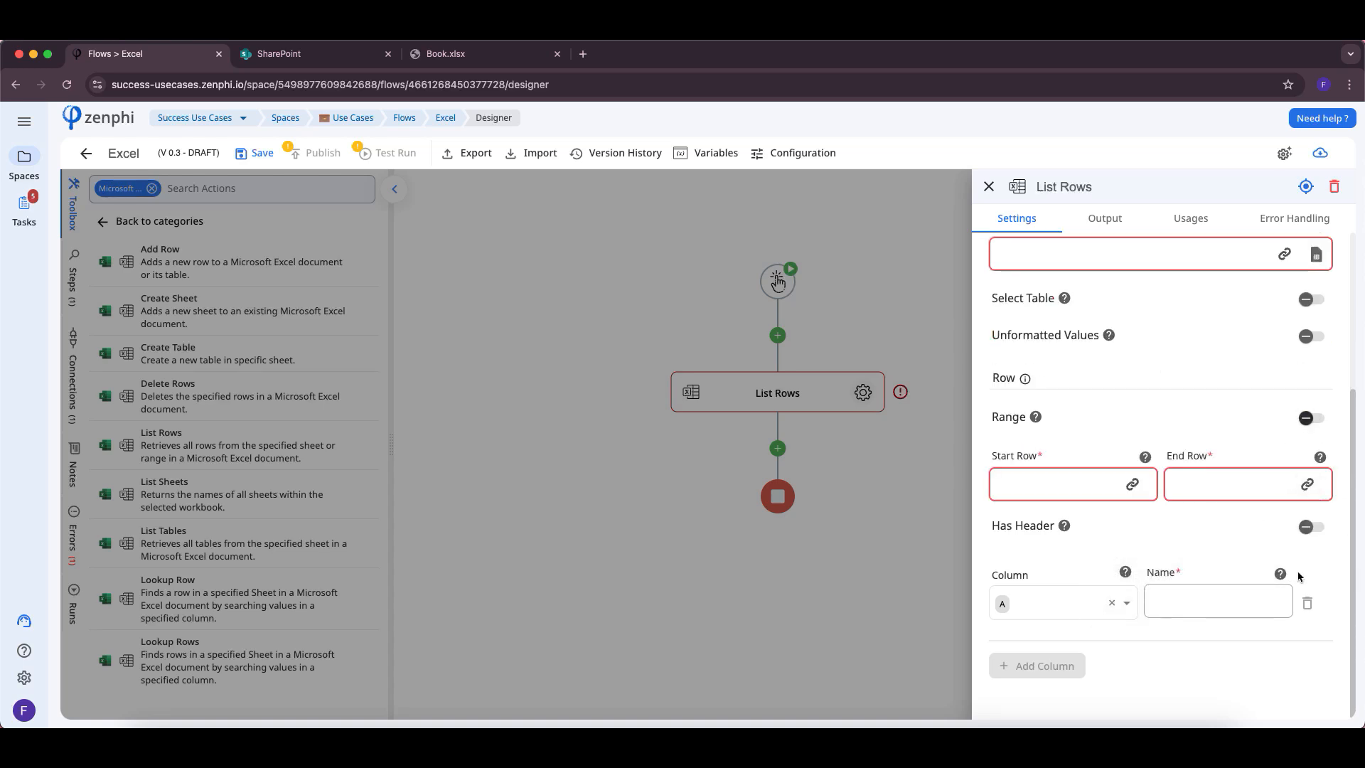
# Examine the output fields of the List Rows step, including the details under Rows.
pyautogui.click(1121, 215)
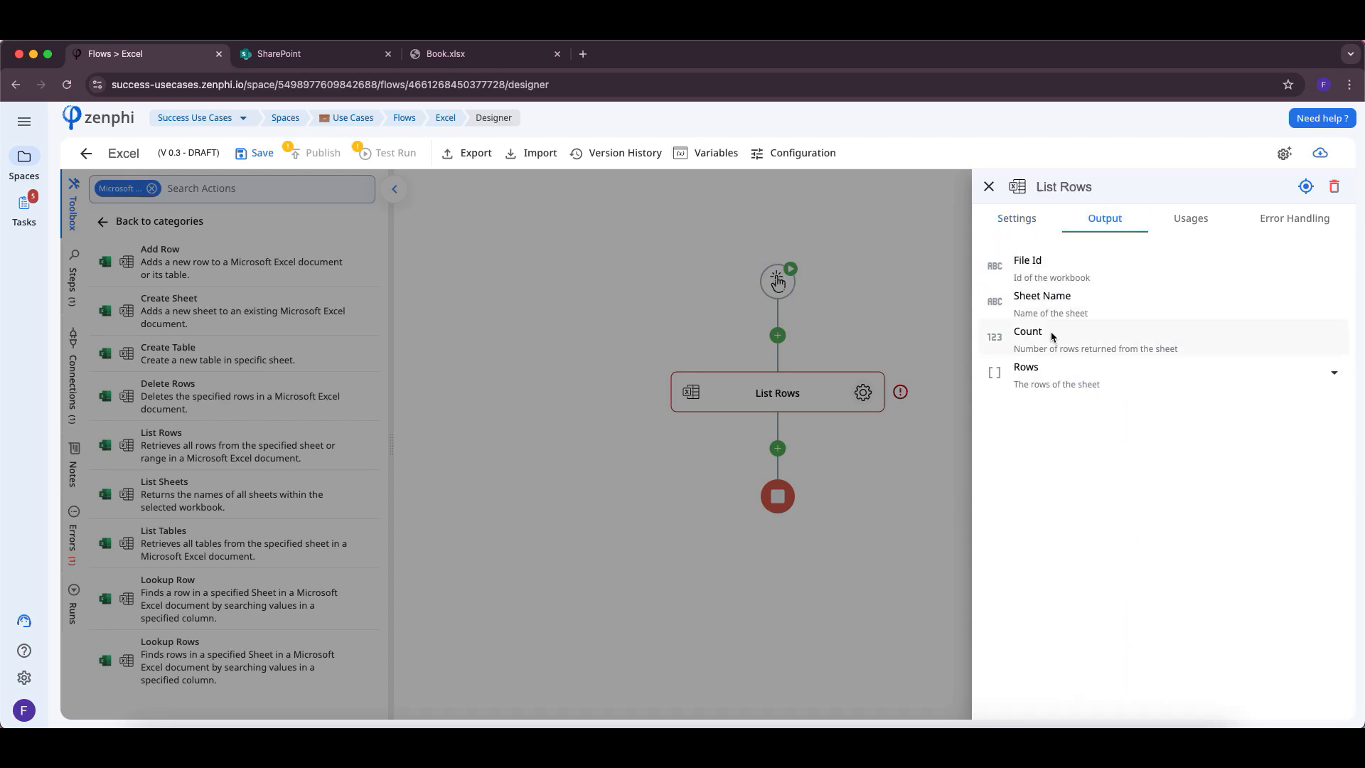
pyautogui.click(1056, 374)
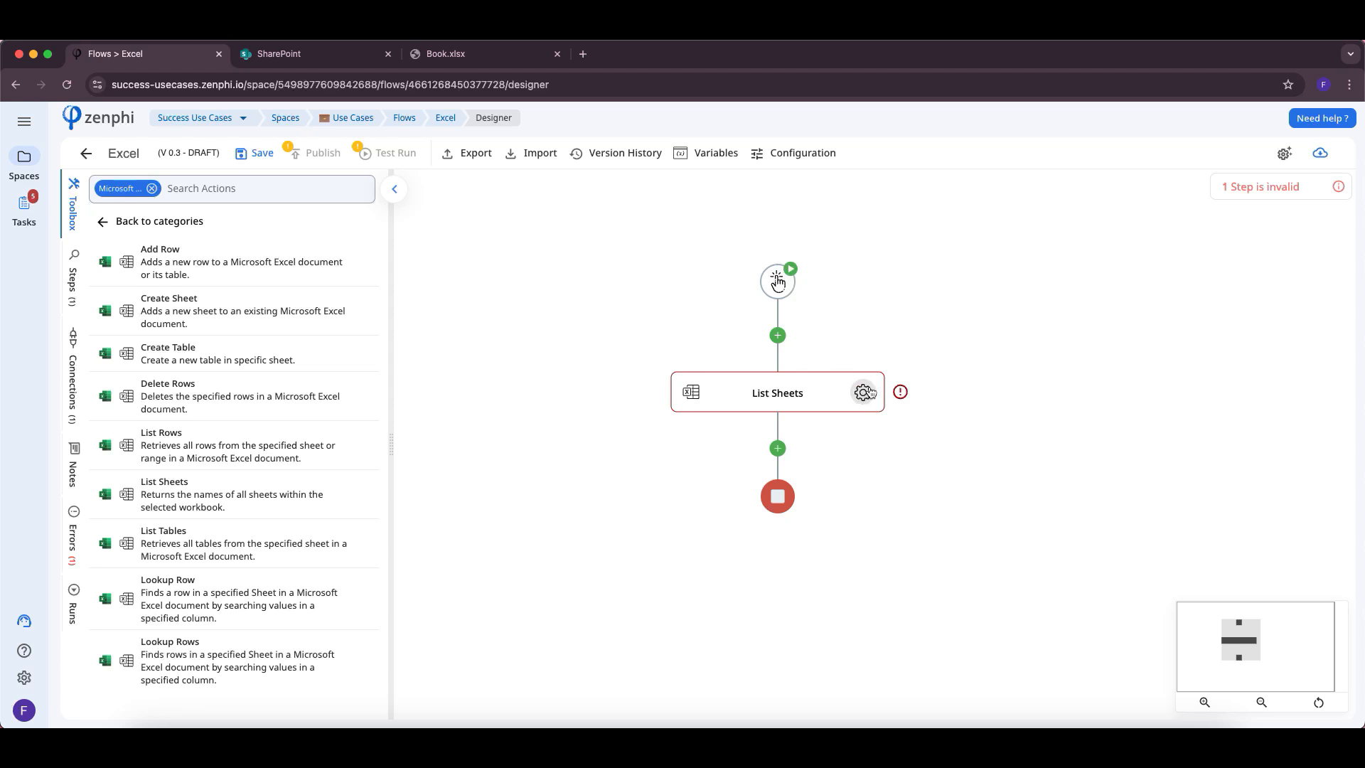
# Open the List Sheets step's settings and examine its output fields, expanding the first entry.
pyautogui.click(864, 393)
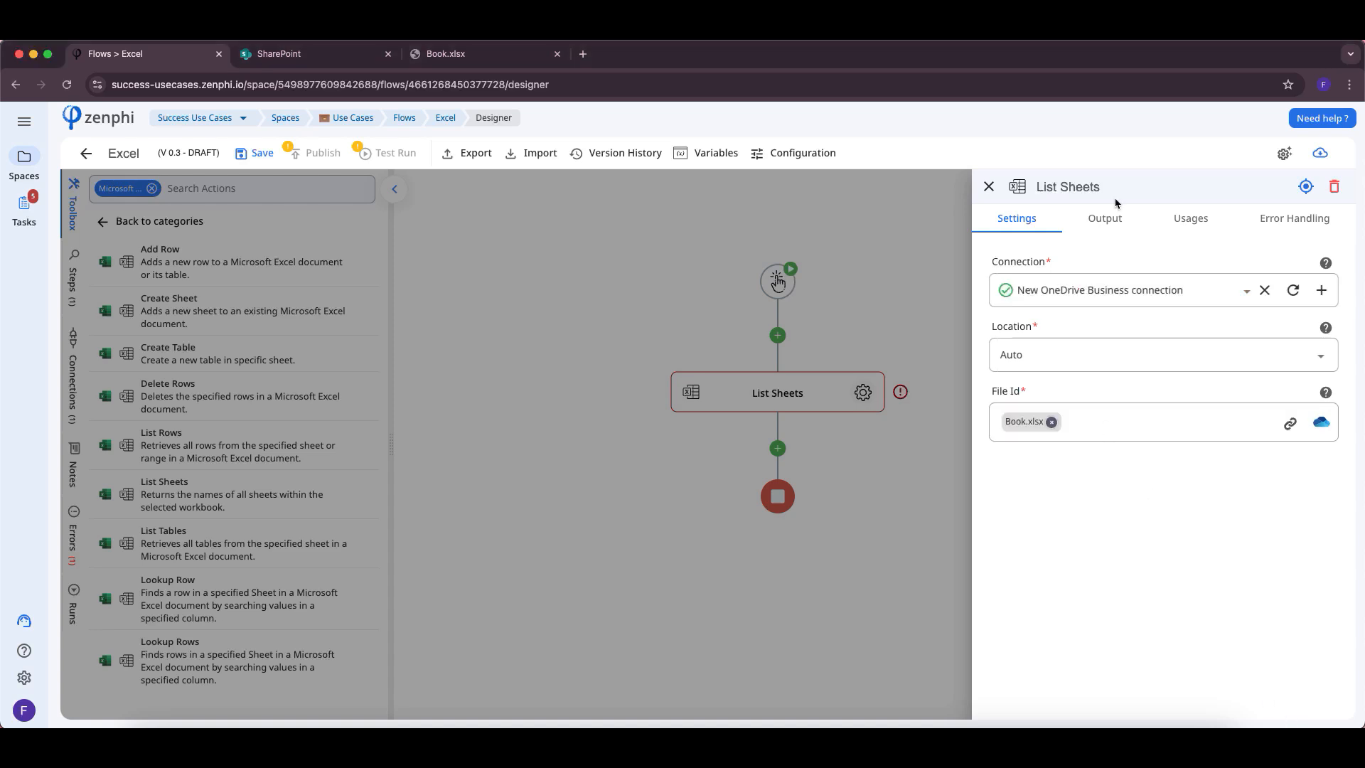
pyautogui.click(1103, 228)
pyautogui.click(1109, 272)
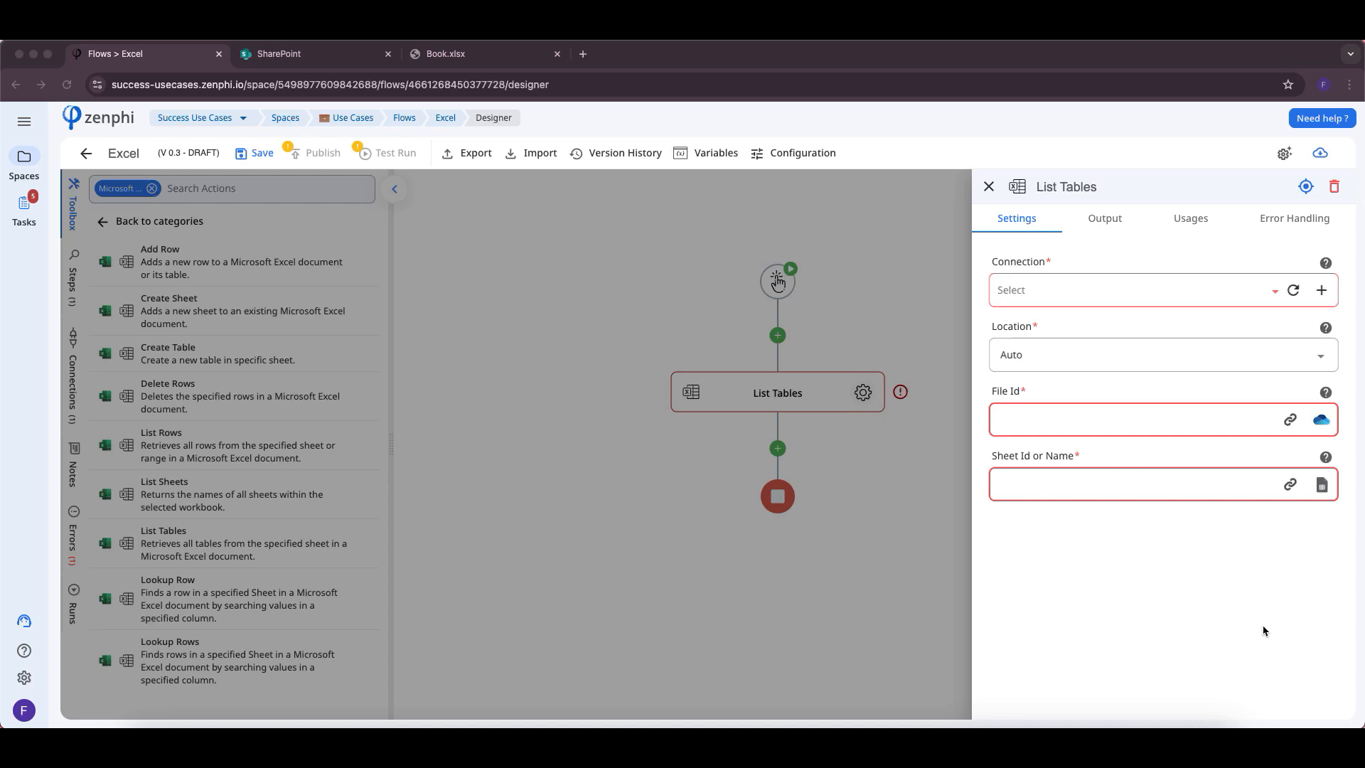
# Examine the output fields of the List Tables step, including all properties under Tables.
pyautogui.click(1113, 219)
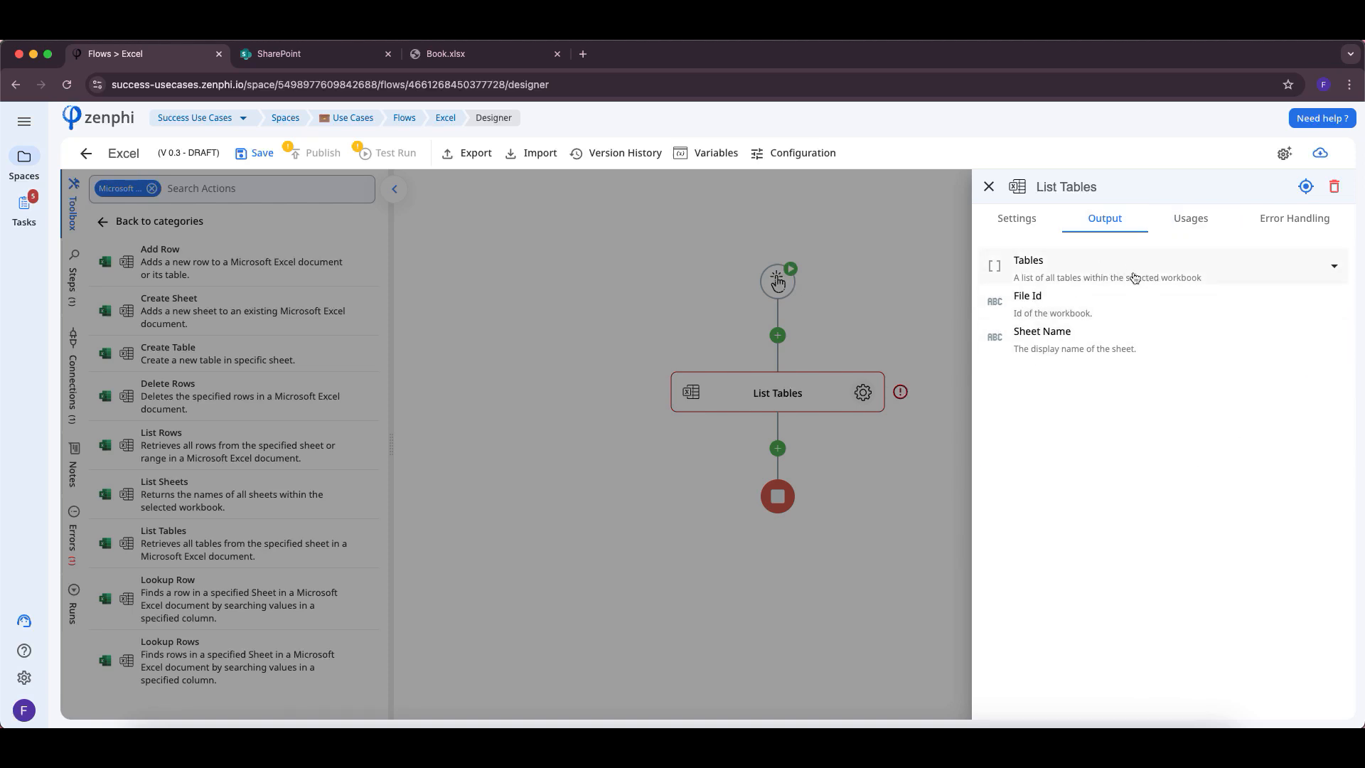
pyautogui.click(1134, 278)
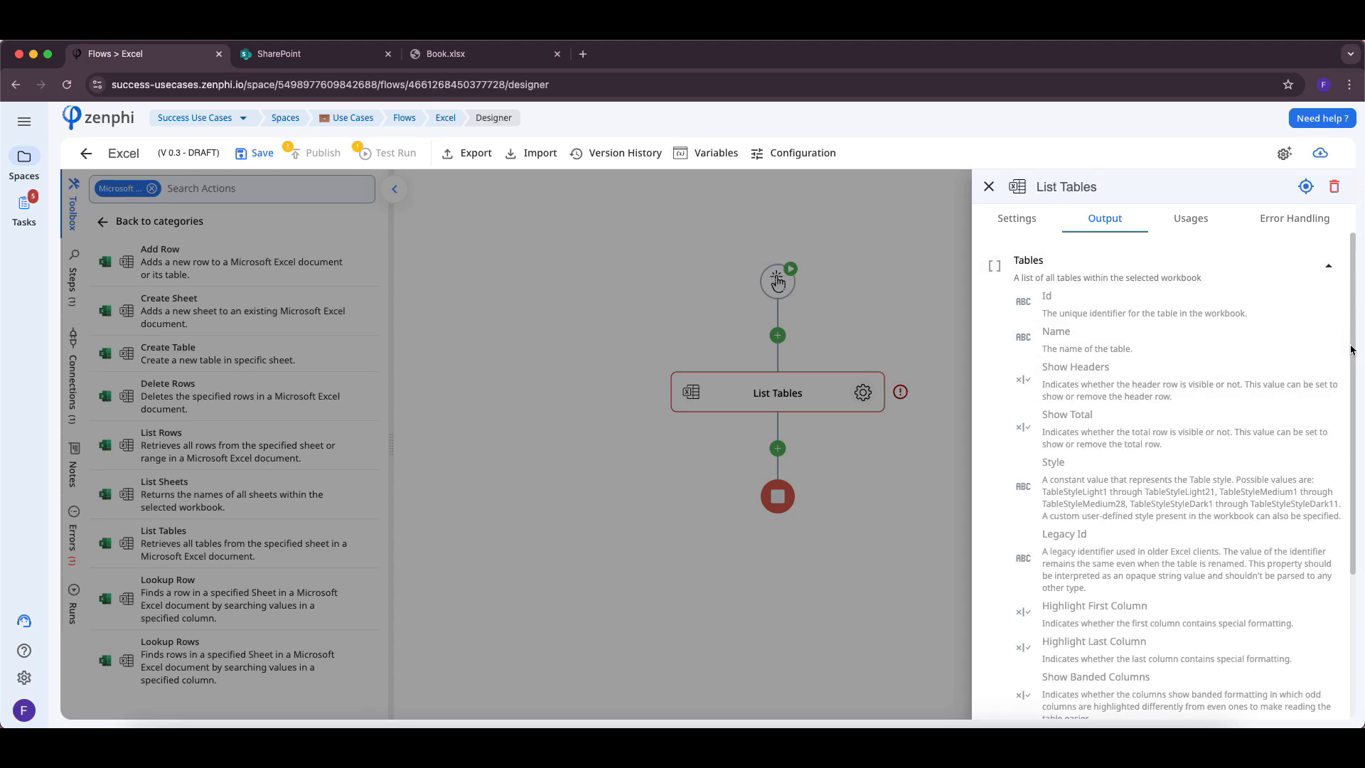
pyautogui.moveTo(1353, 353); pyautogui.dragTo(1344, 524)
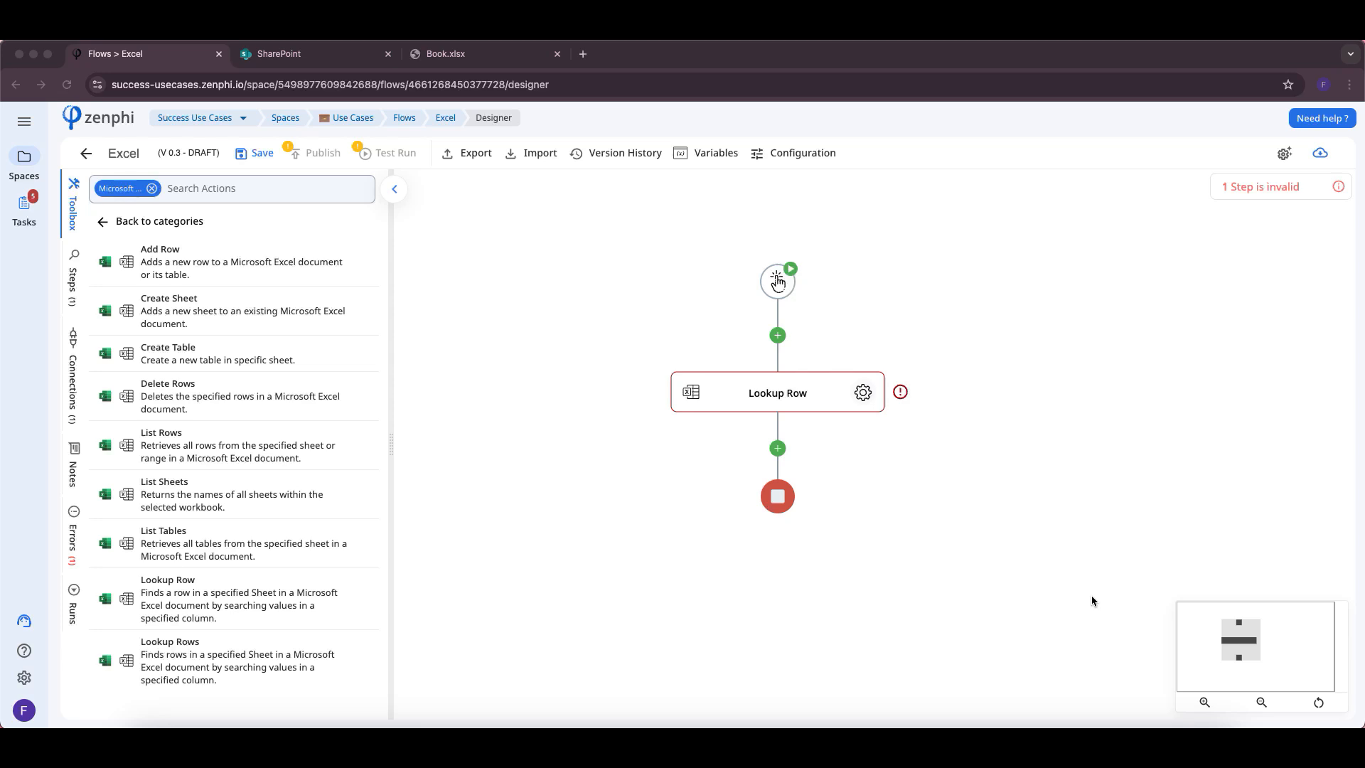
# Open the Lookup Row step's settings and examine them from Connection to Retrieve Column, including the Search Column choices.
pyautogui.click(862, 393)
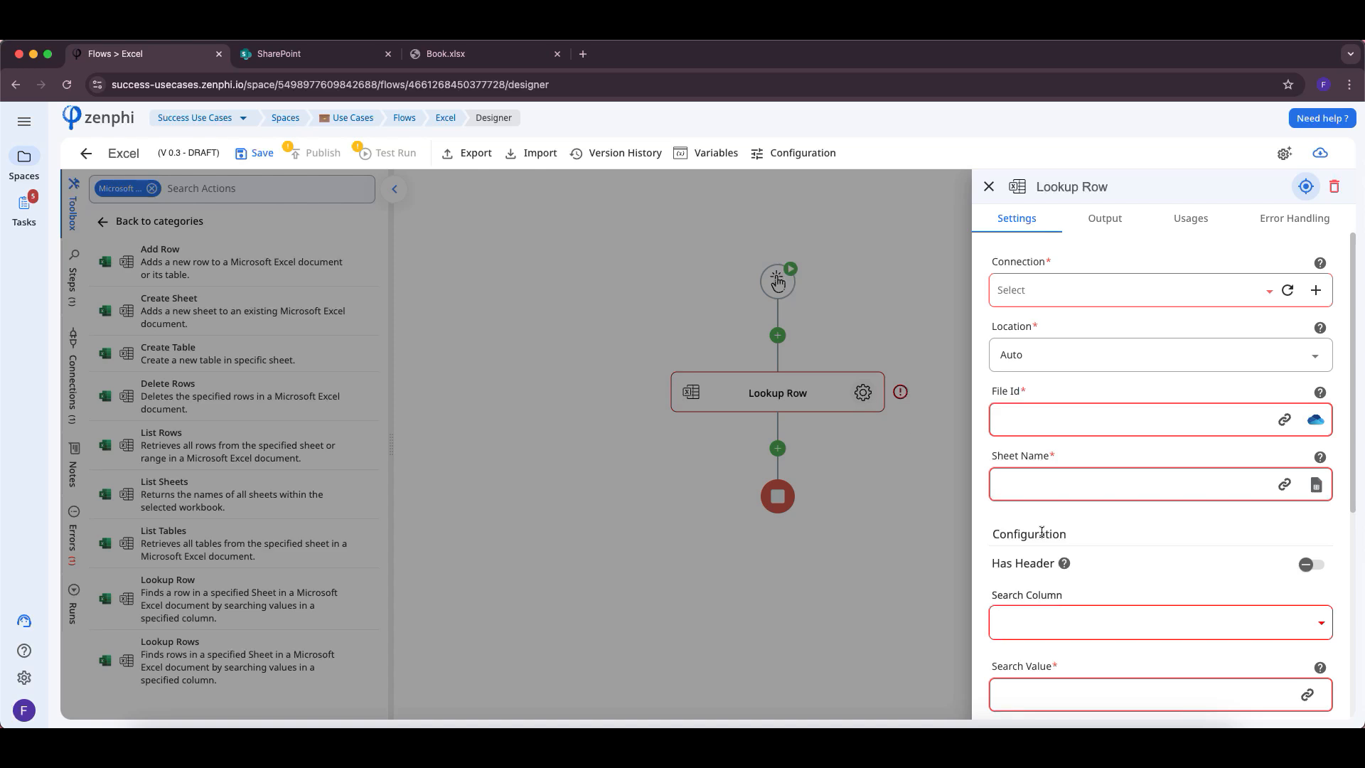
pyautogui.click(1169, 638)
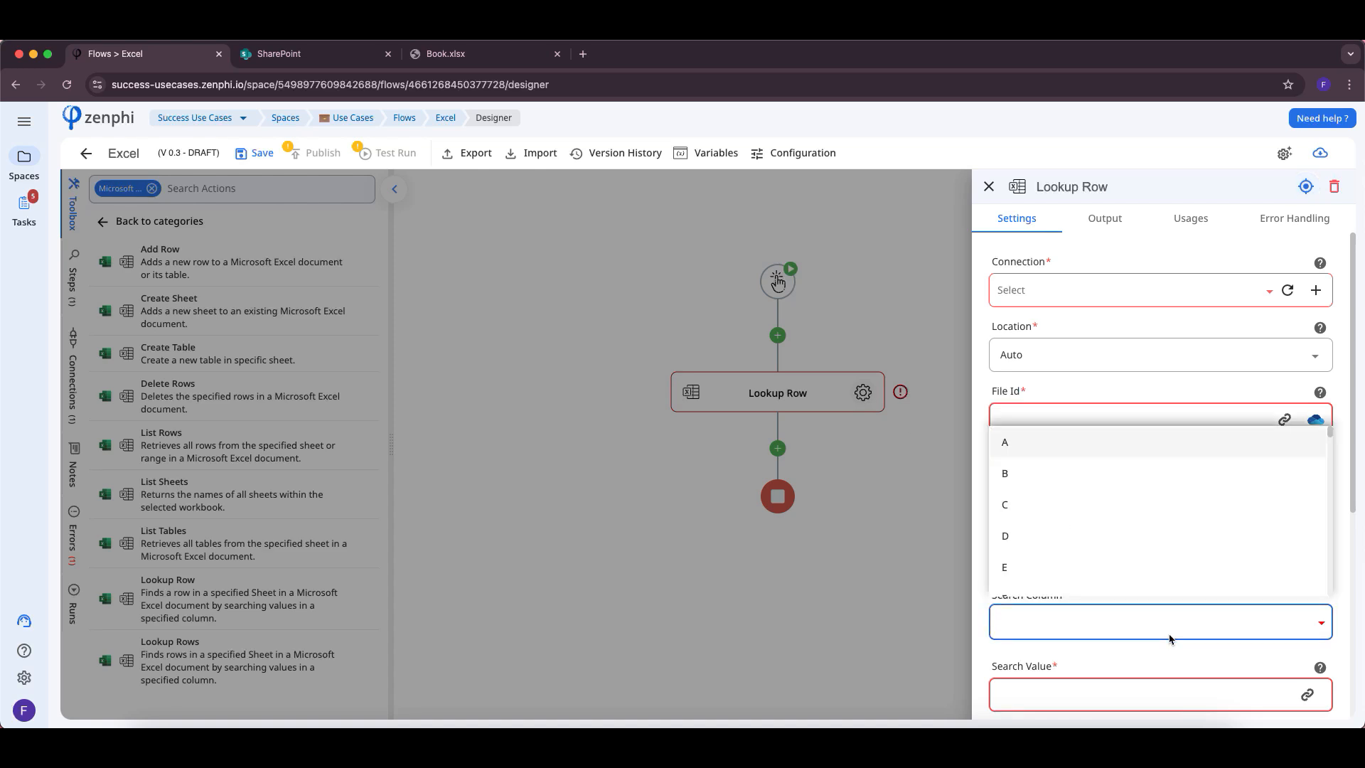
pyautogui.click(1349, 509)
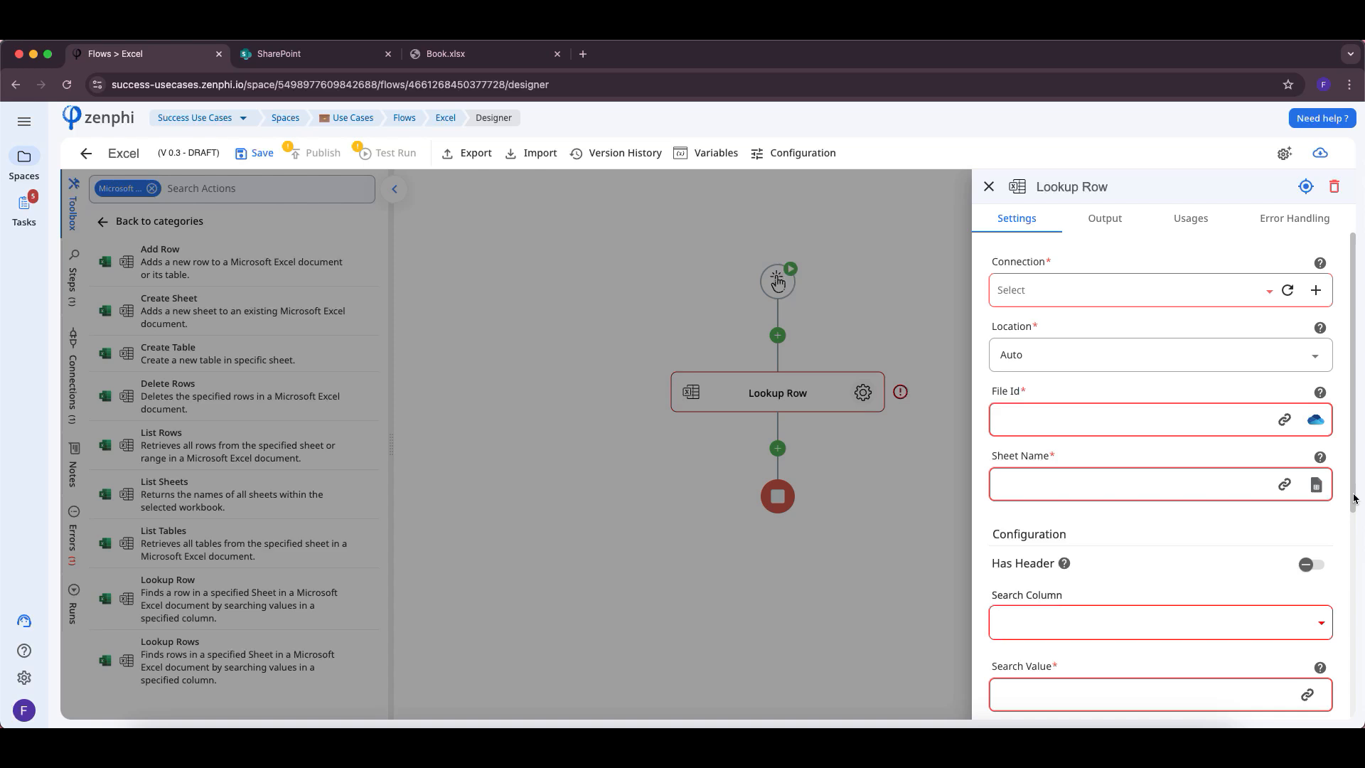
pyautogui.scroll(-2, 1355, 498)
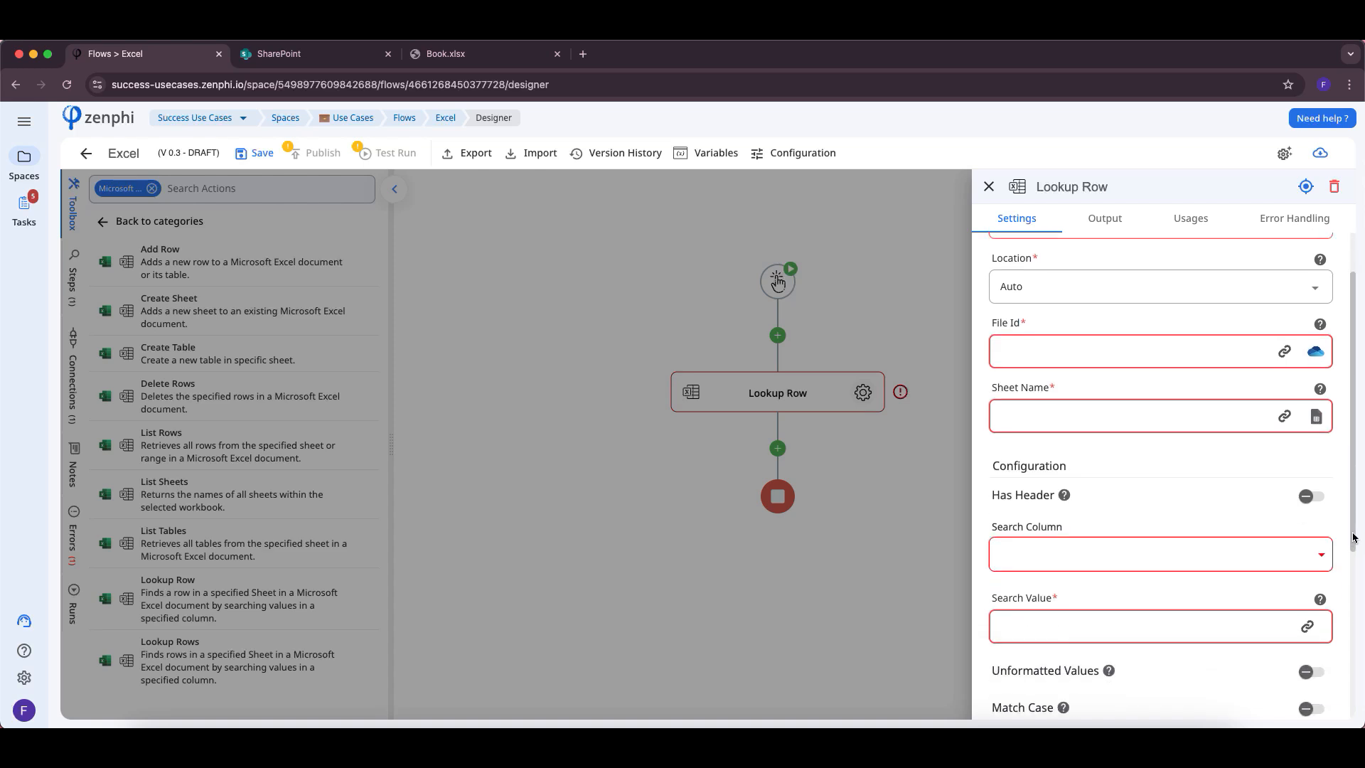
pyautogui.scroll(1, 1354, 526)
pyautogui.moveTo(1353, 516); pyautogui.dragTo(1338, 646)
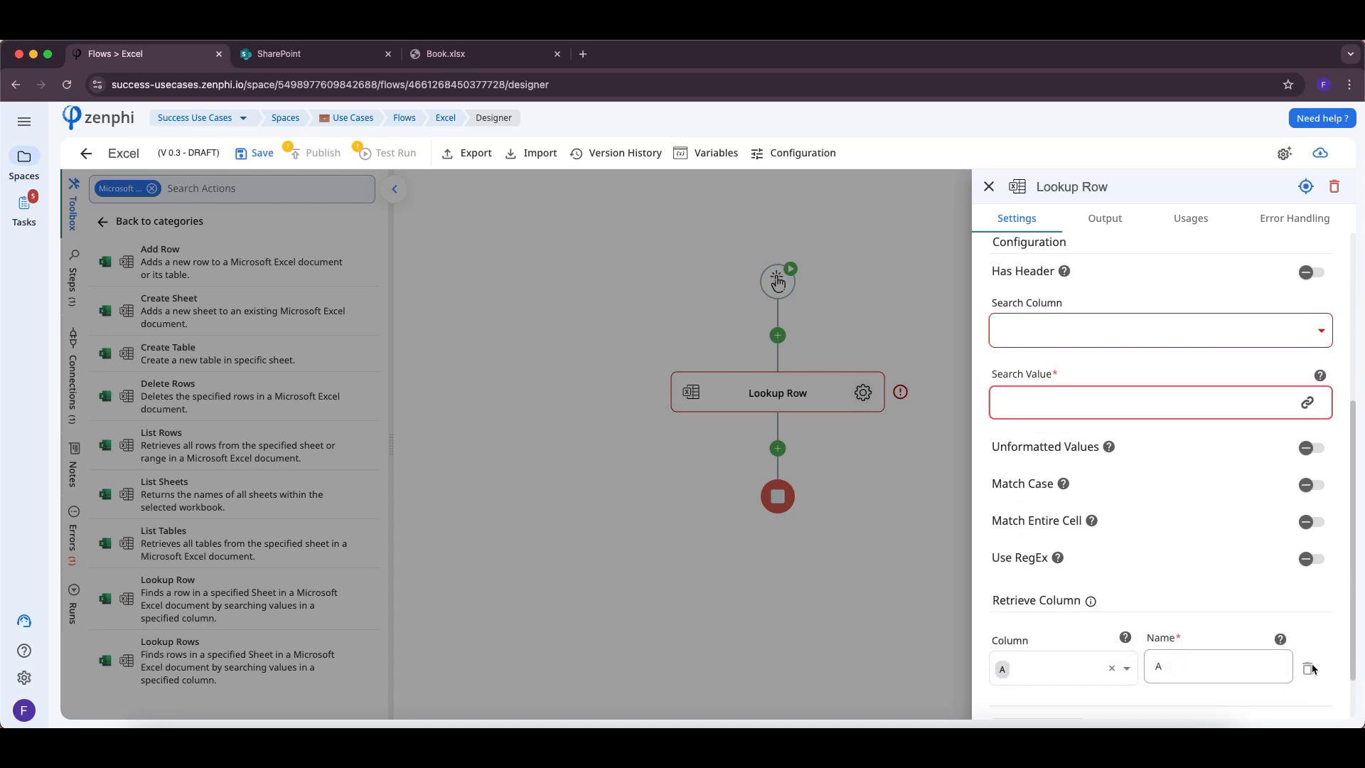
pyautogui.scroll(-1, 1313, 667)
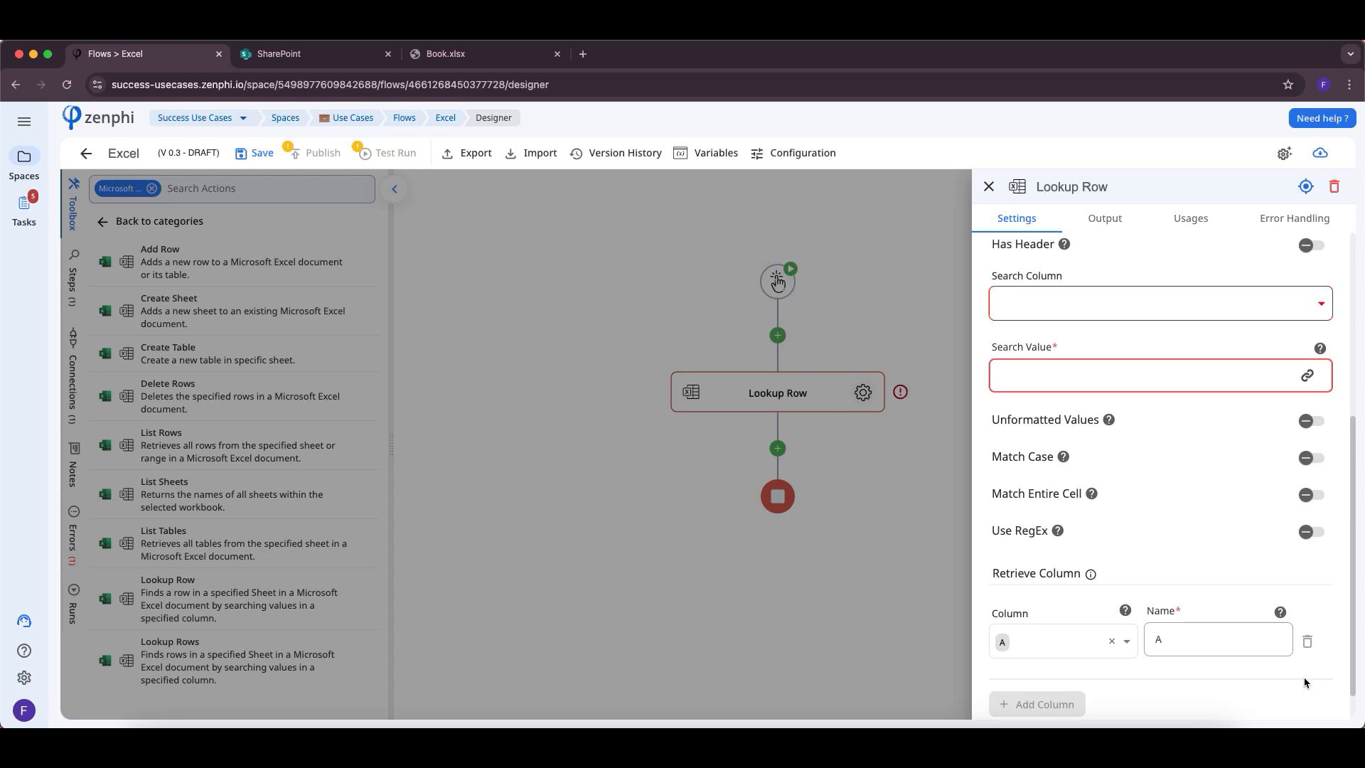
pyautogui.scroll(-1, 1305, 683)
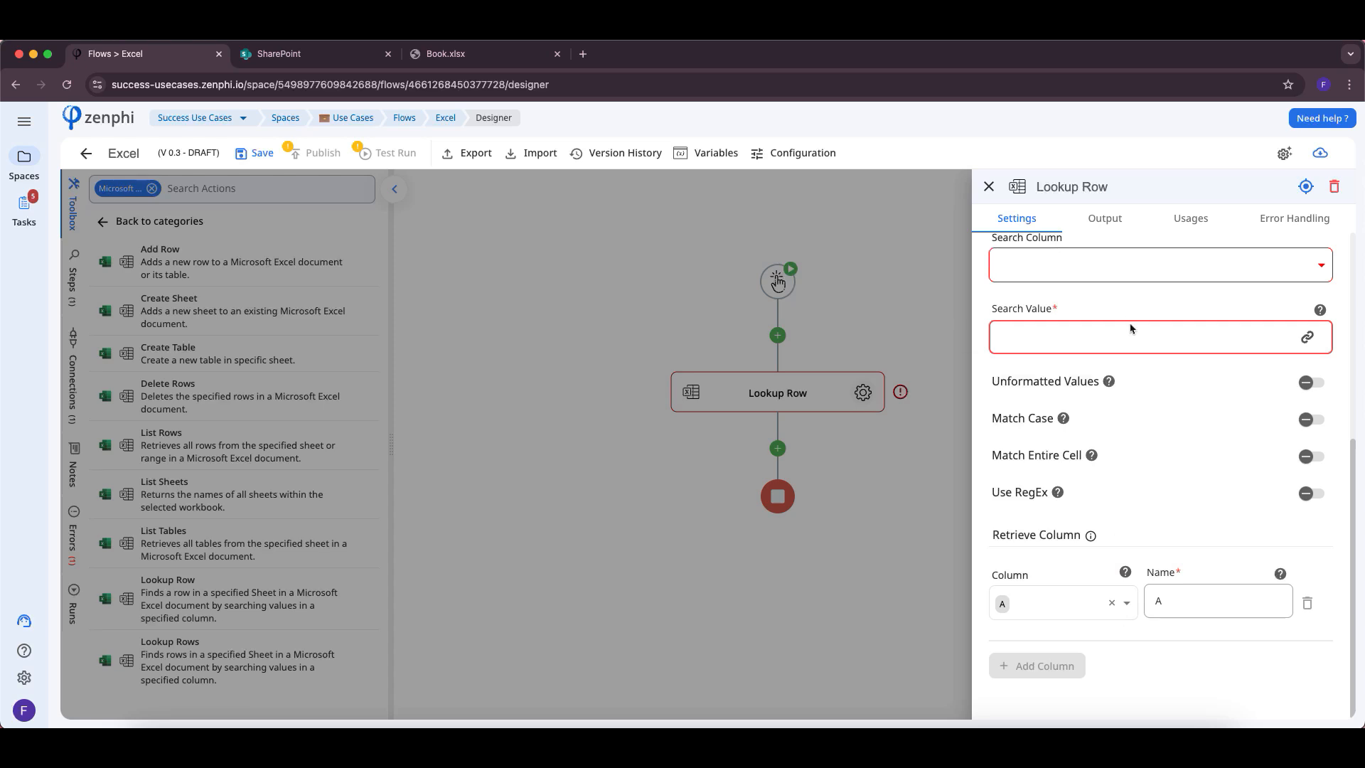
# Examine the Lookup Row step's output fields with Row expanded, and return to its settings.
pyautogui.click(1106, 220)
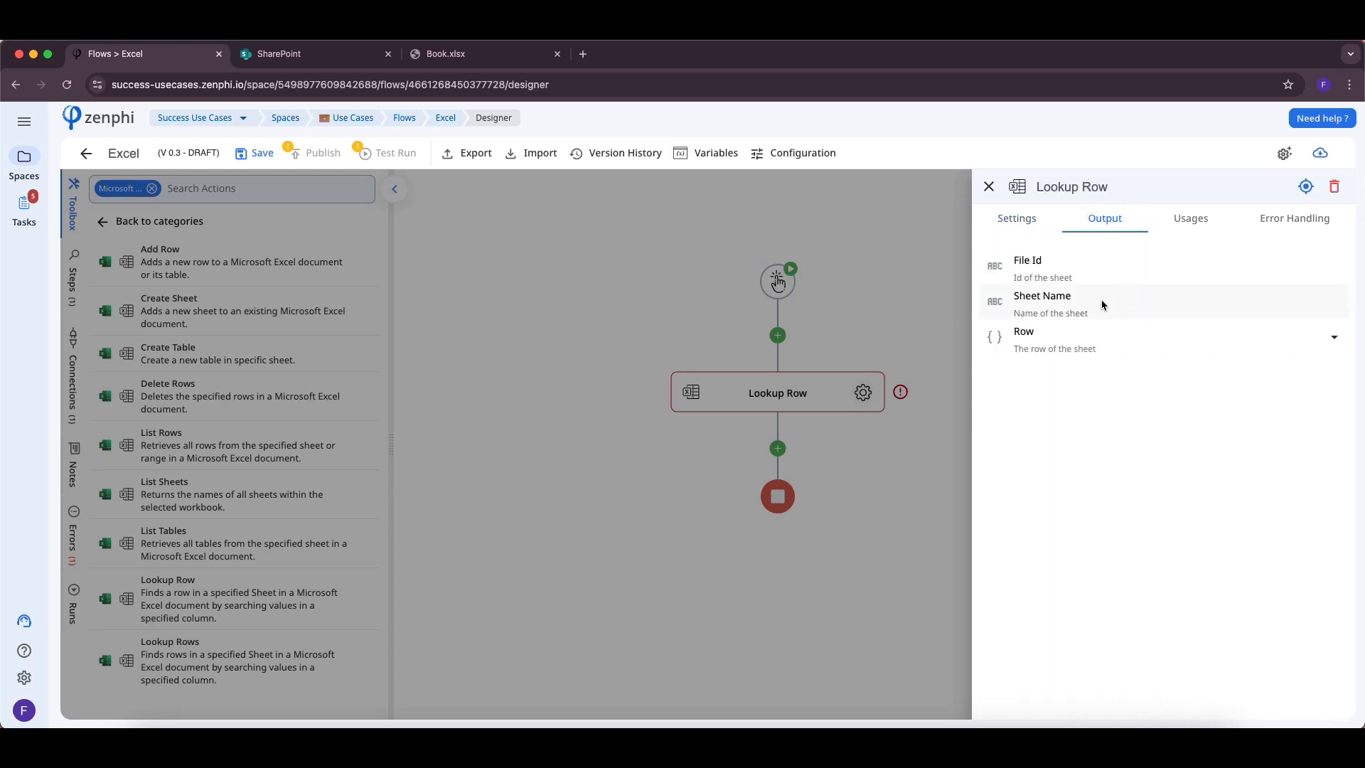
pyautogui.click(1047, 340)
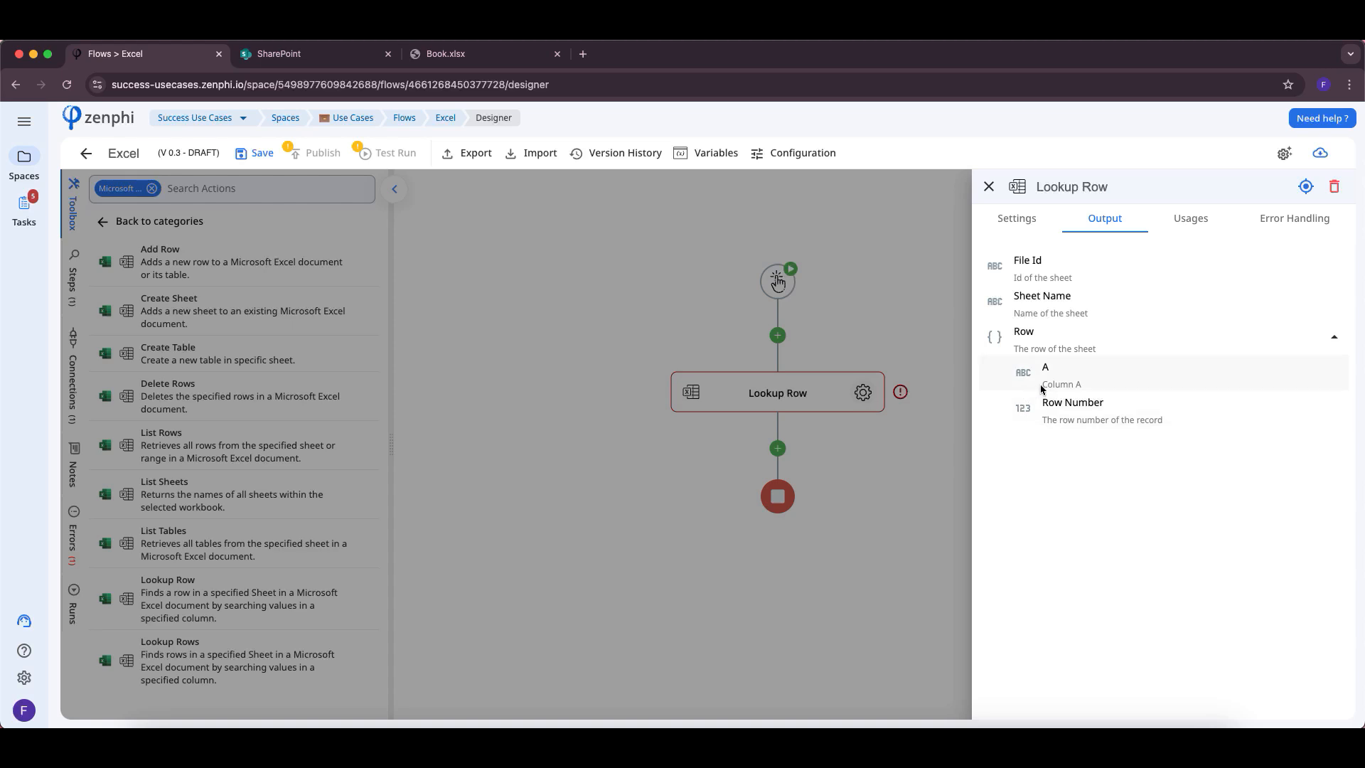
pyautogui.click(1039, 228)
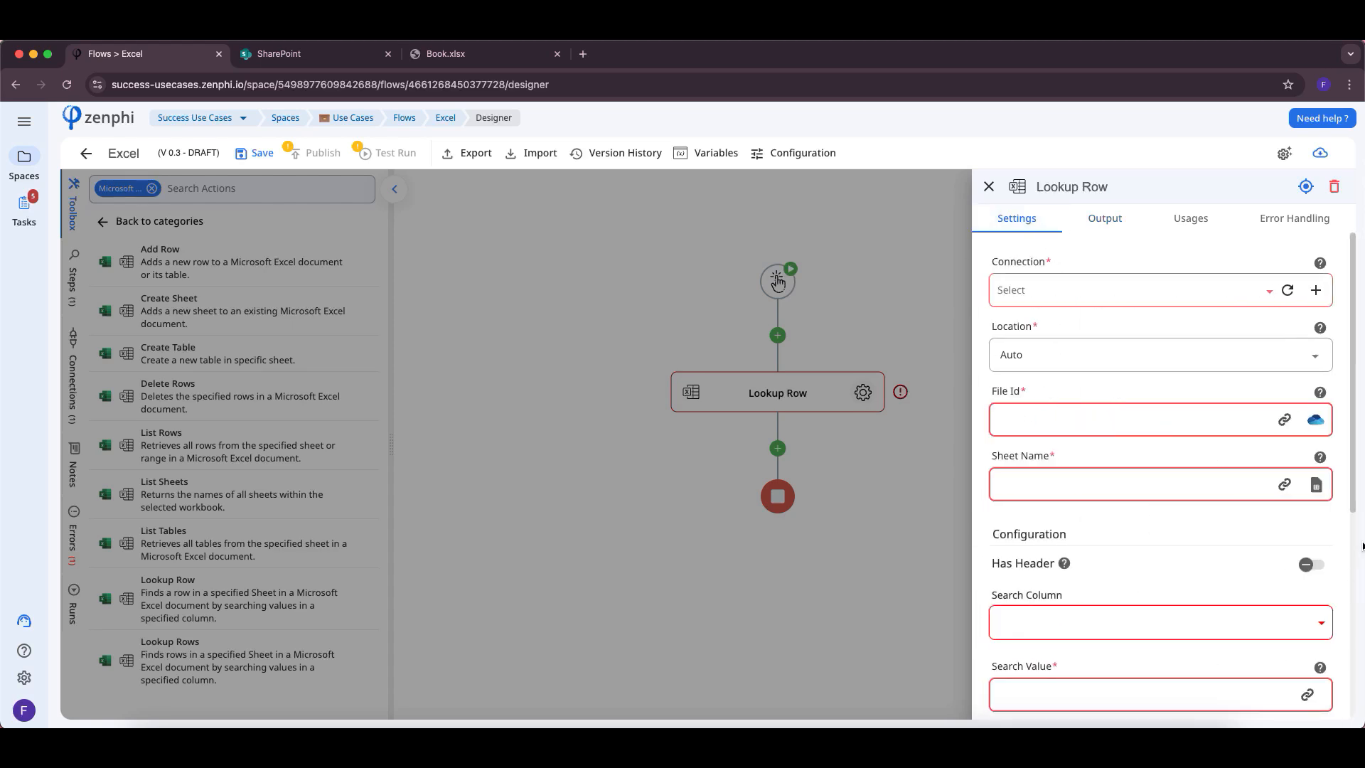
pyautogui.scroll(-5, 1347, 554)
# Examine the Lookup Rows step's settings down to Retrieve Column and its output fields, expanding Rows.
pyautogui.click(1356, 502)
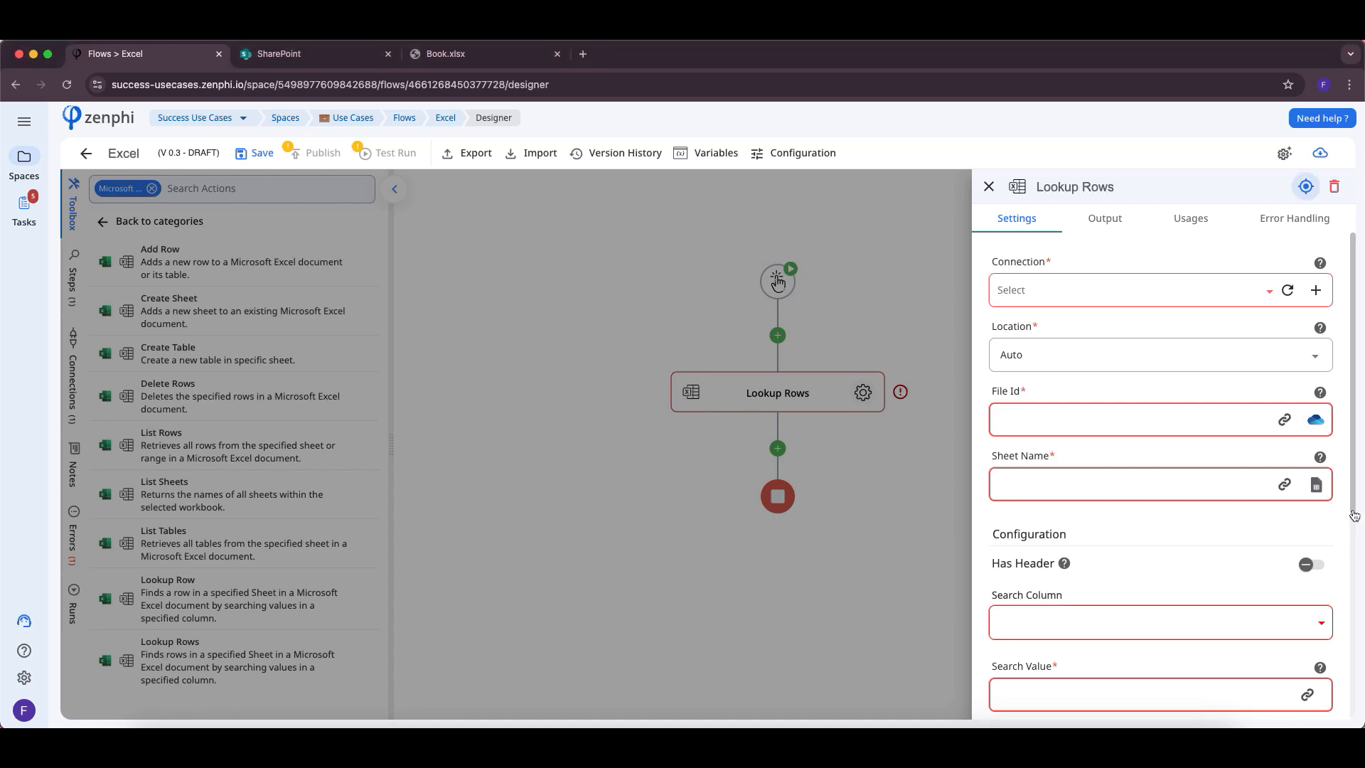
pyautogui.scroll(-5, 1355, 523)
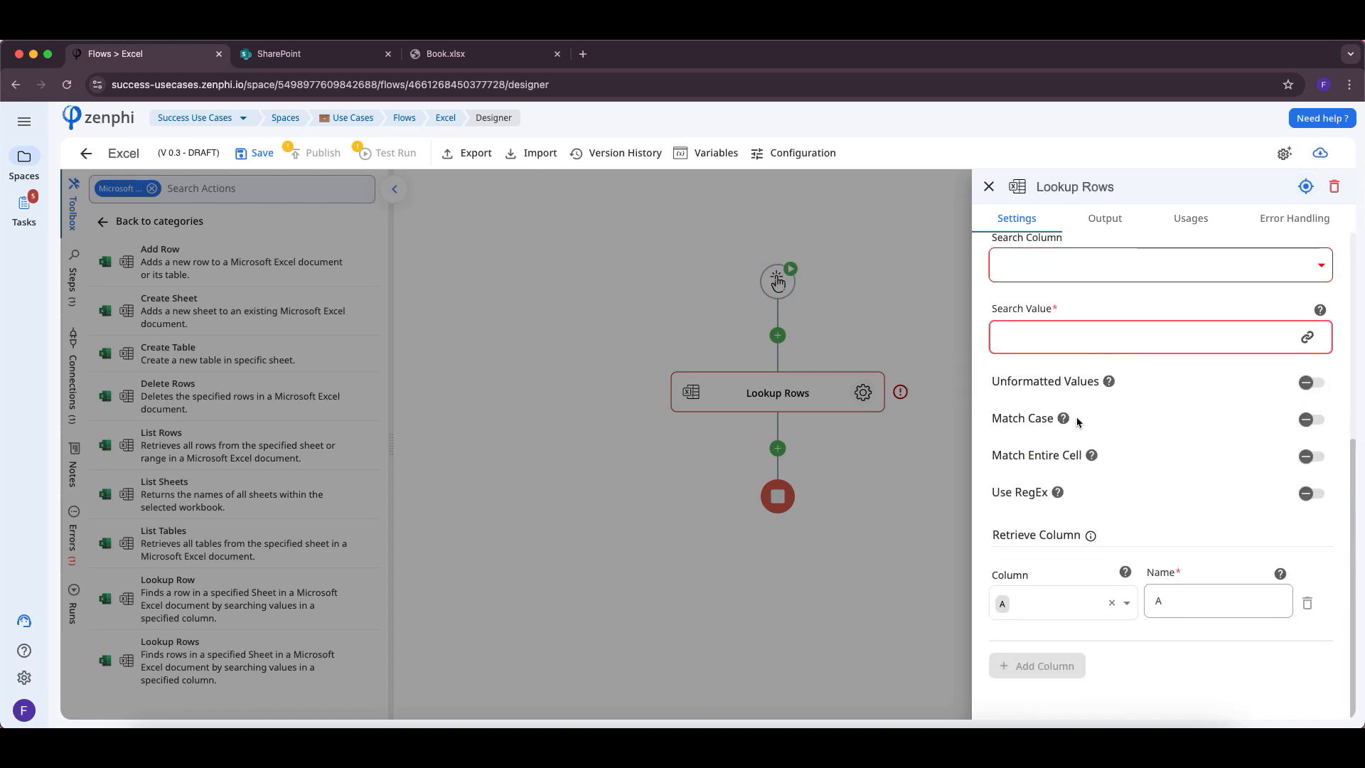
pyautogui.click(1105, 218)
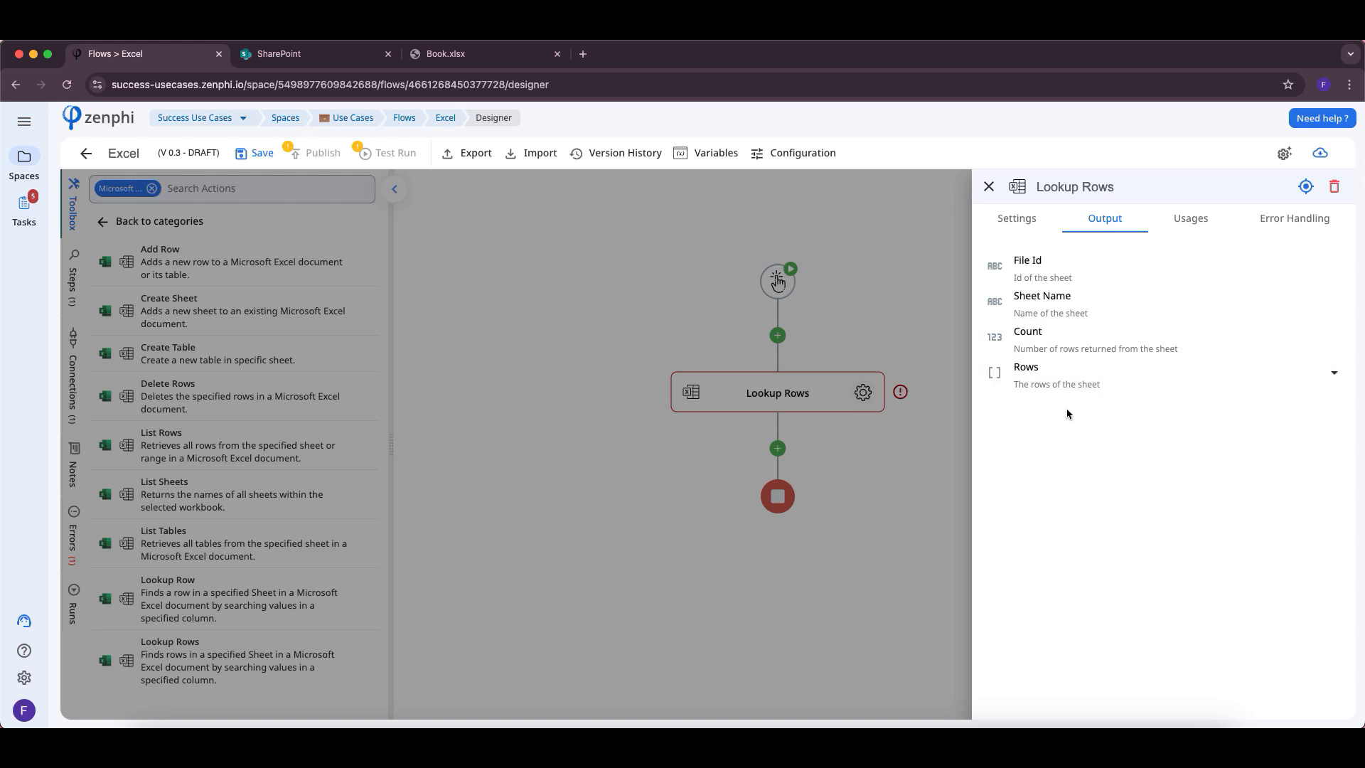
pyautogui.click(1032, 395)
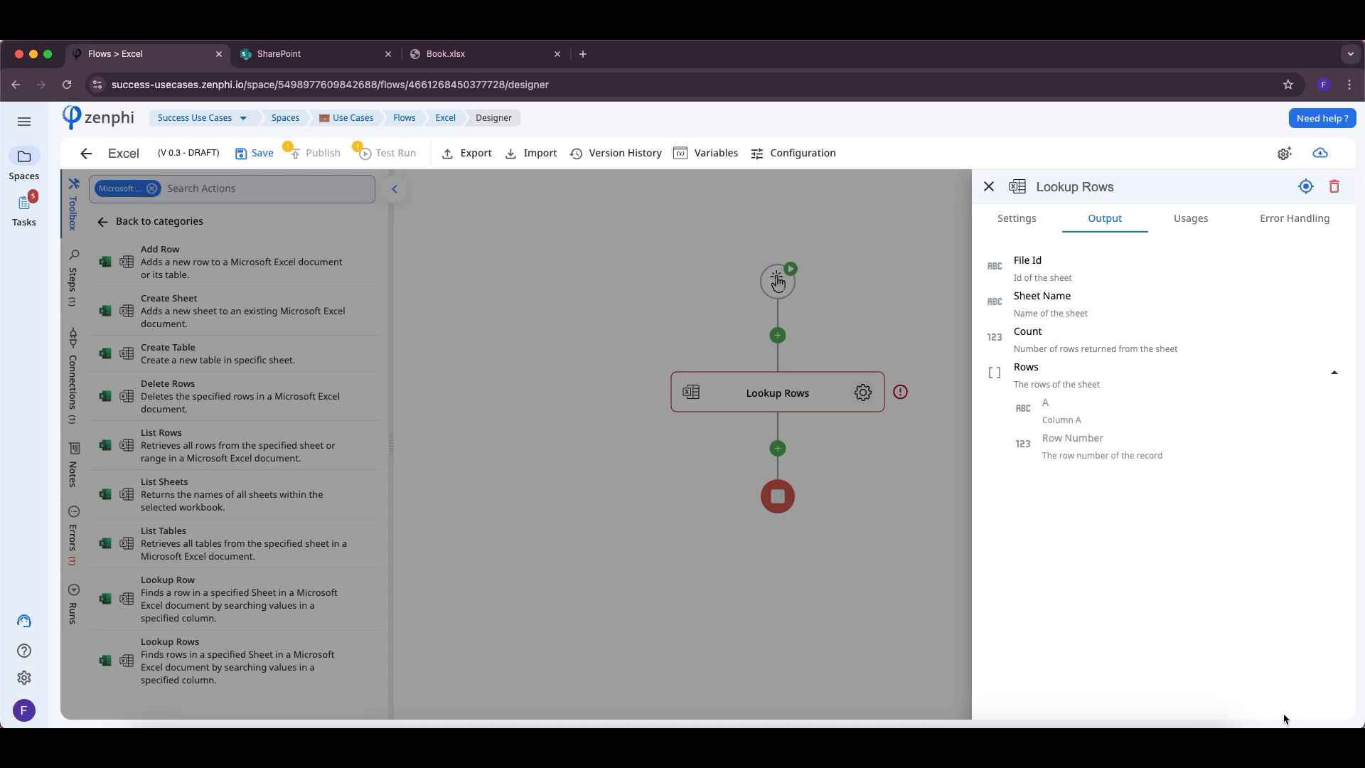
# Delete the Lookup Rows step from the flow.
pyautogui.press('Delete')
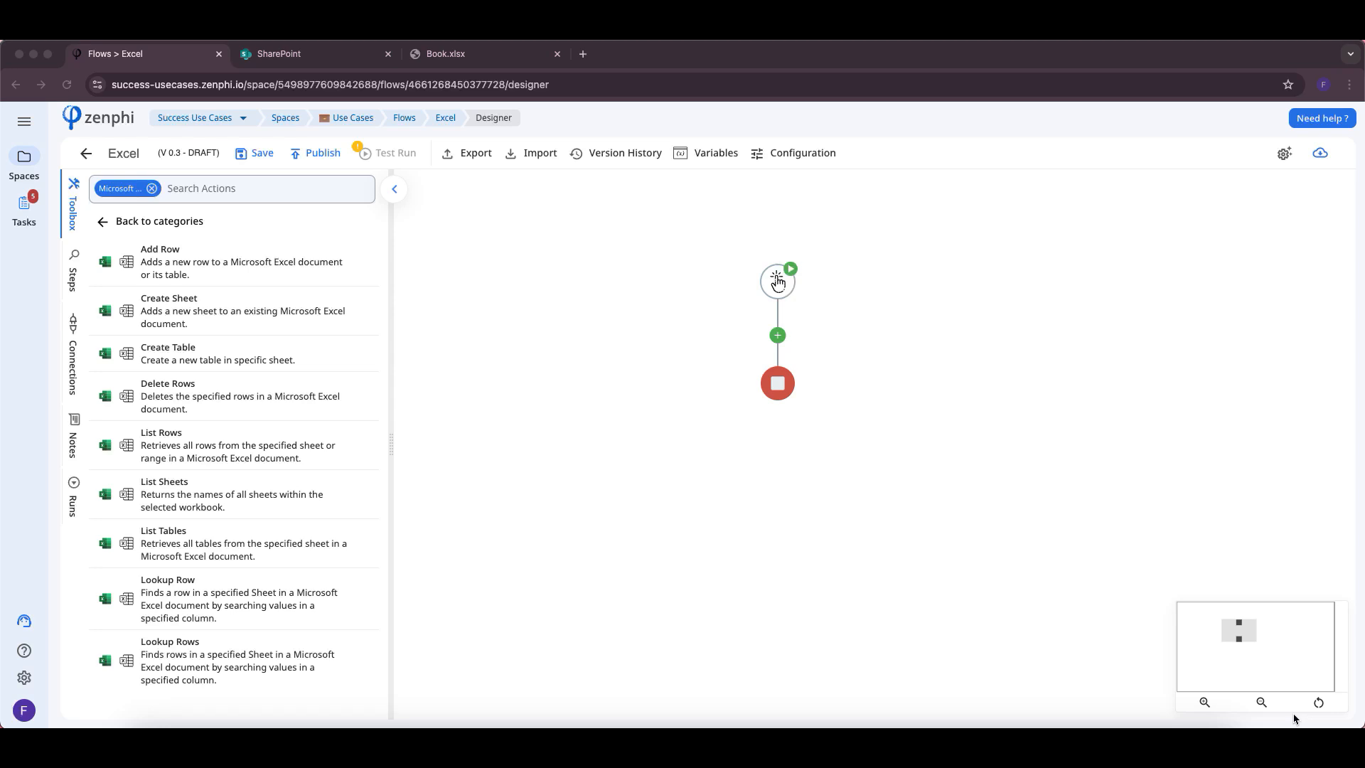